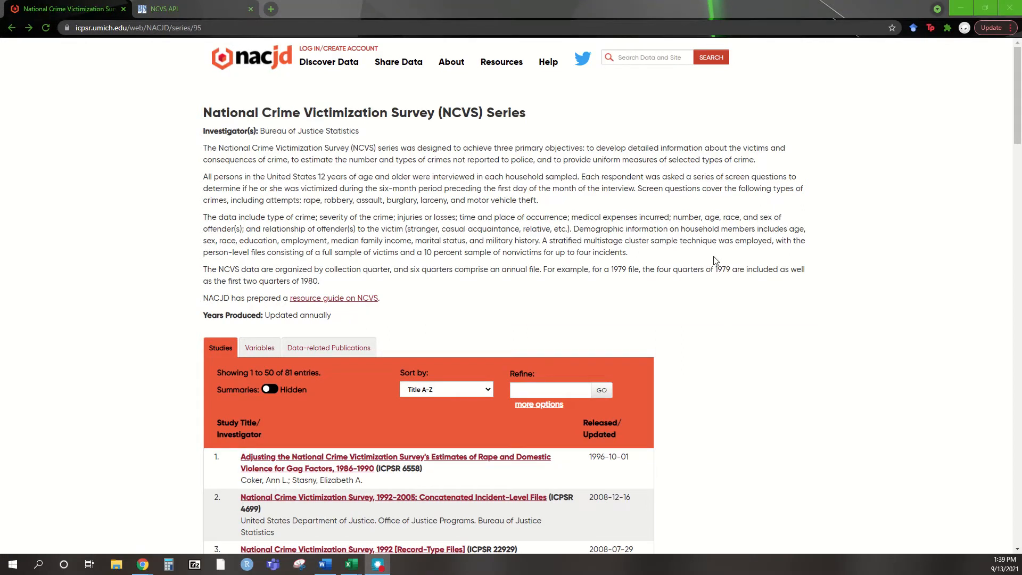
# Browse the data-related publications listed for the National Crime Victimization Survey series, then return to its studies list
pyautogui.scroll(-3, 715, 261)
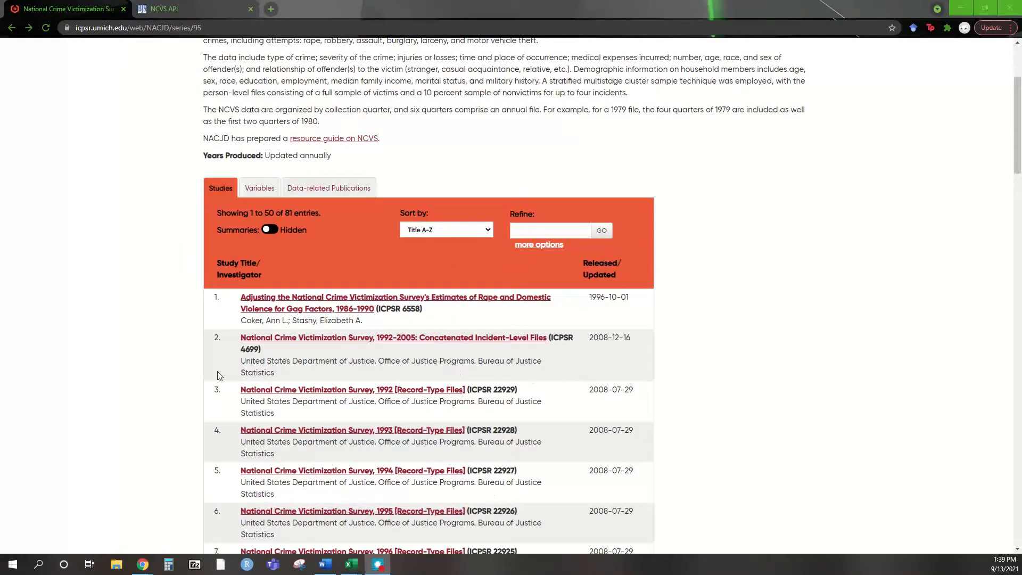
pyautogui.click(320, 188)
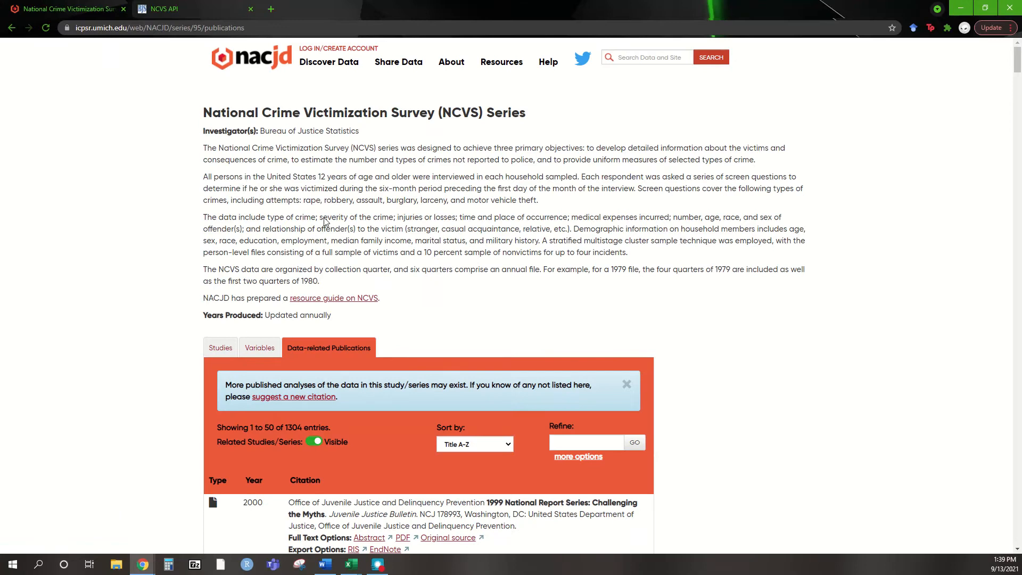
pyautogui.scroll(-4, 121, 383)
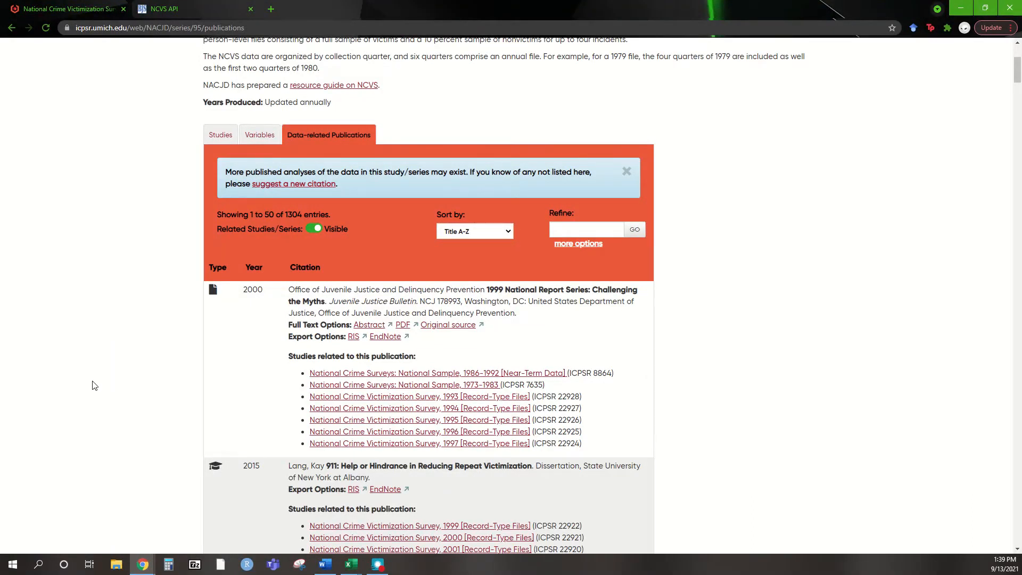
pyautogui.scroll(-4, 465, 408)
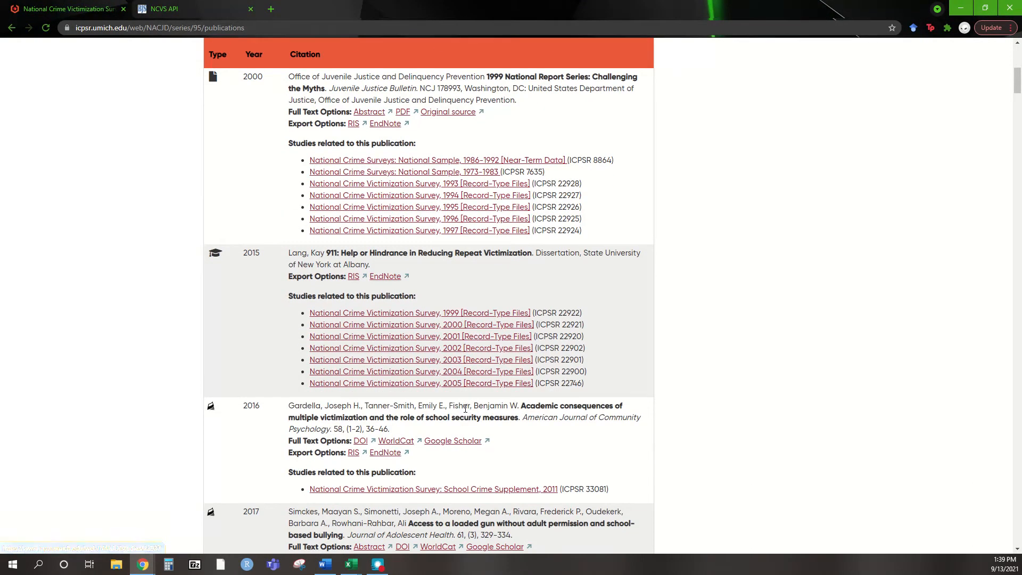
pyautogui.scroll(-5, 465, 408)
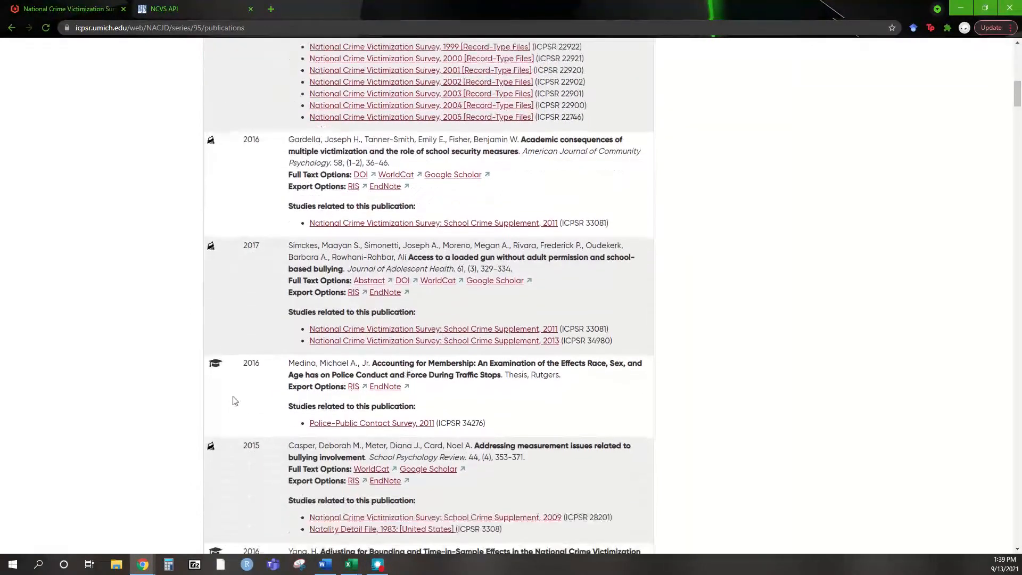
pyautogui.scroll(3, 267, 371)
pyautogui.scroll(10, 266, 371)
pyautogui.scroll(1, 266, 371)
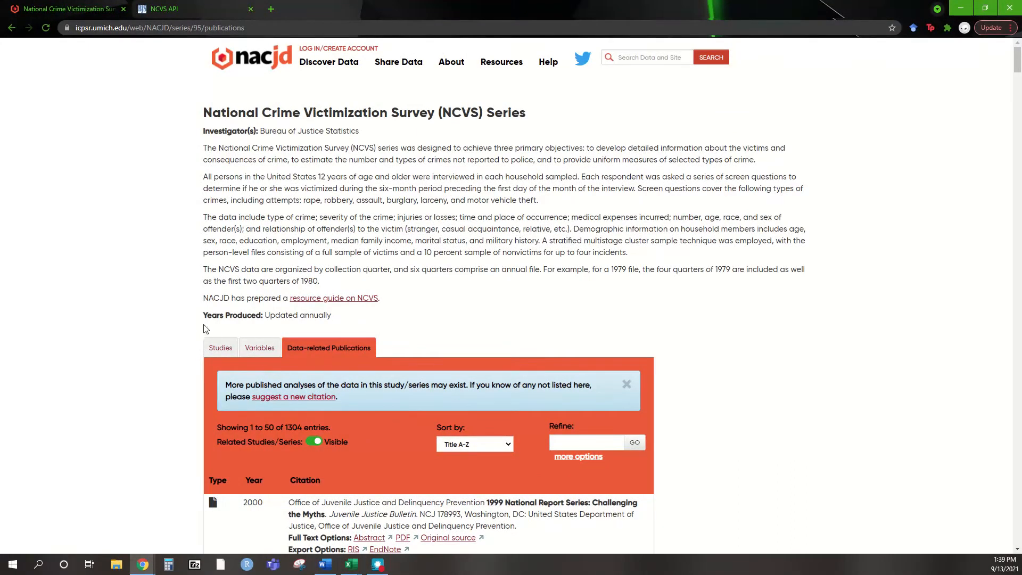
pyautogui.click(220, 348)
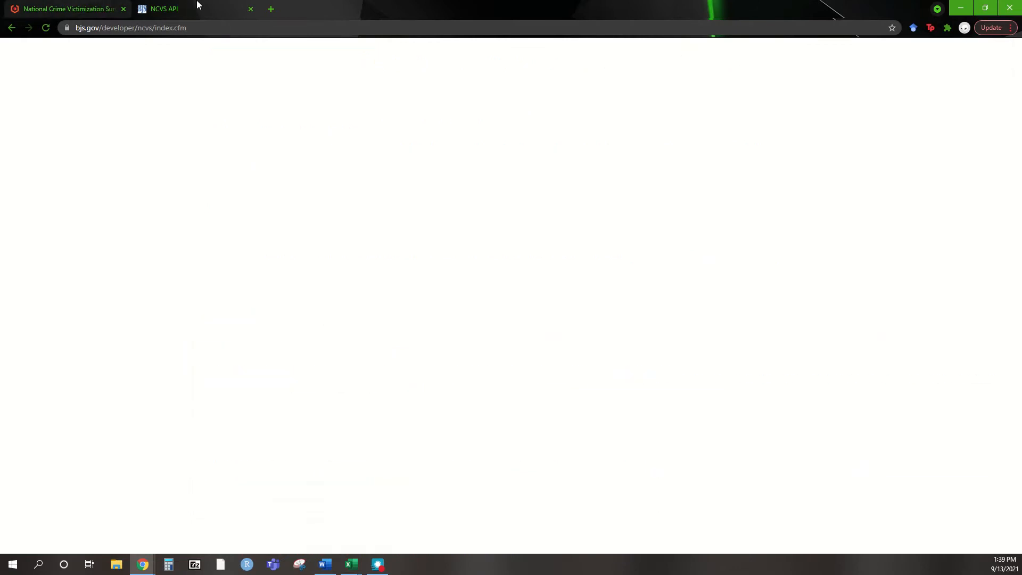
# Review the Personal Victimization dataset description and its CSV archives on the BJS NCVS API page
pyautogui.click(200, 5)
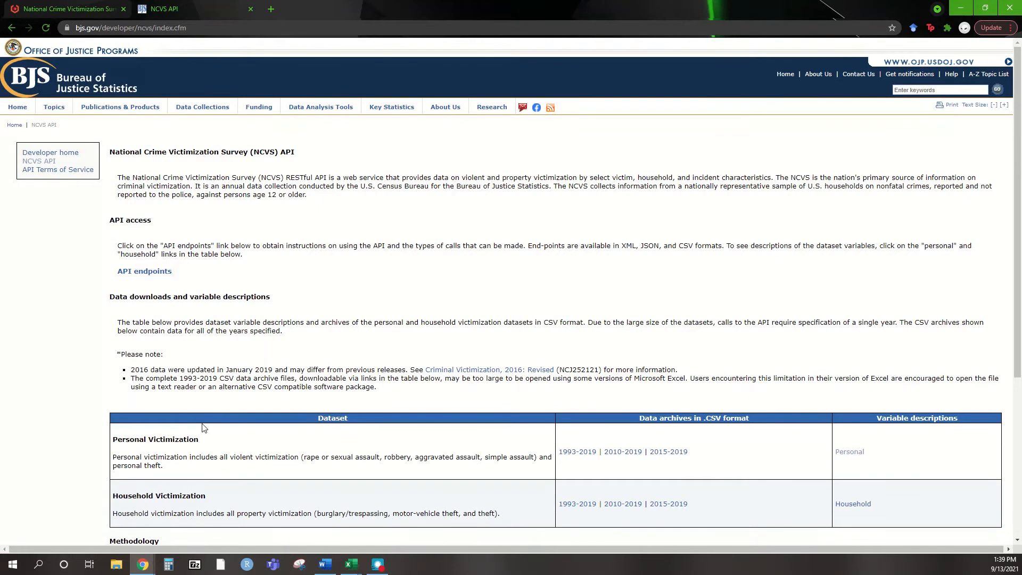
pyautogui.scroll(-1, 239, 455)
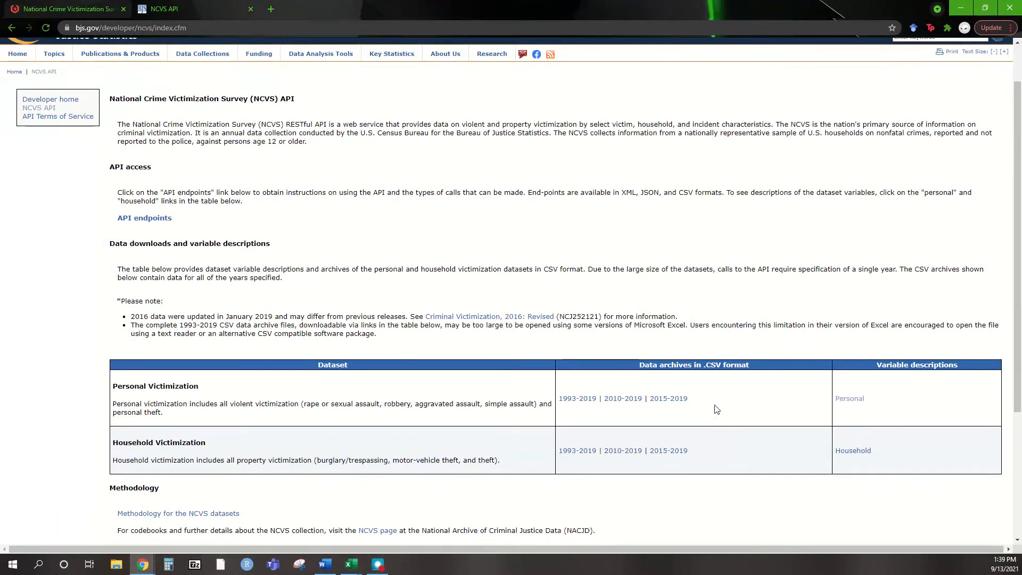
pyautogui.moveTo(112, 386); pyautogui.dragTo(241, 422)
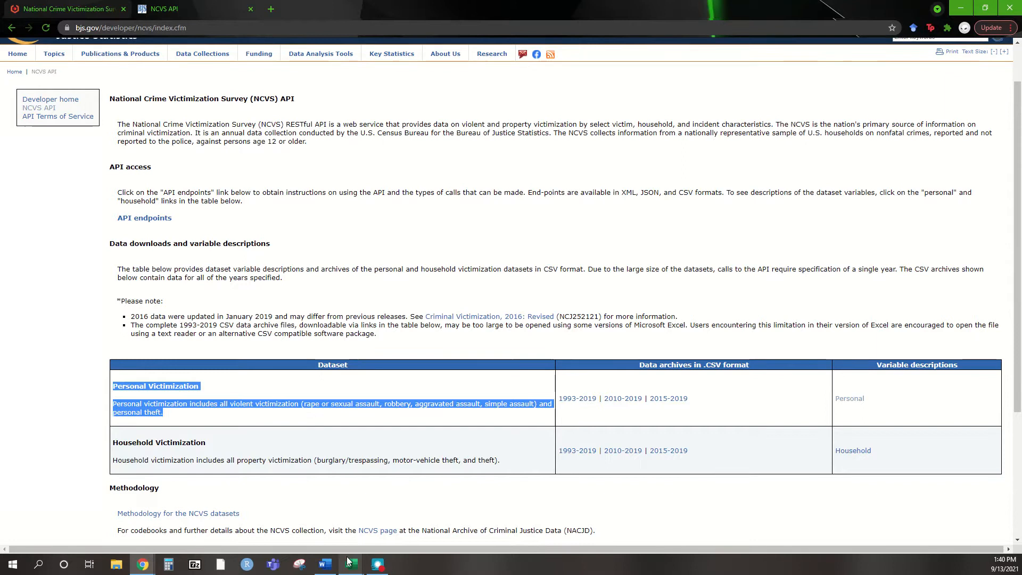
# Switch to Excel and inspect the coded columns of Week3_NCVS_PERSONAL_VICTIMIZATION_2015-2019.csv
pyautogui.moveTo(349, 563)
pyautogui.click(379, 515)
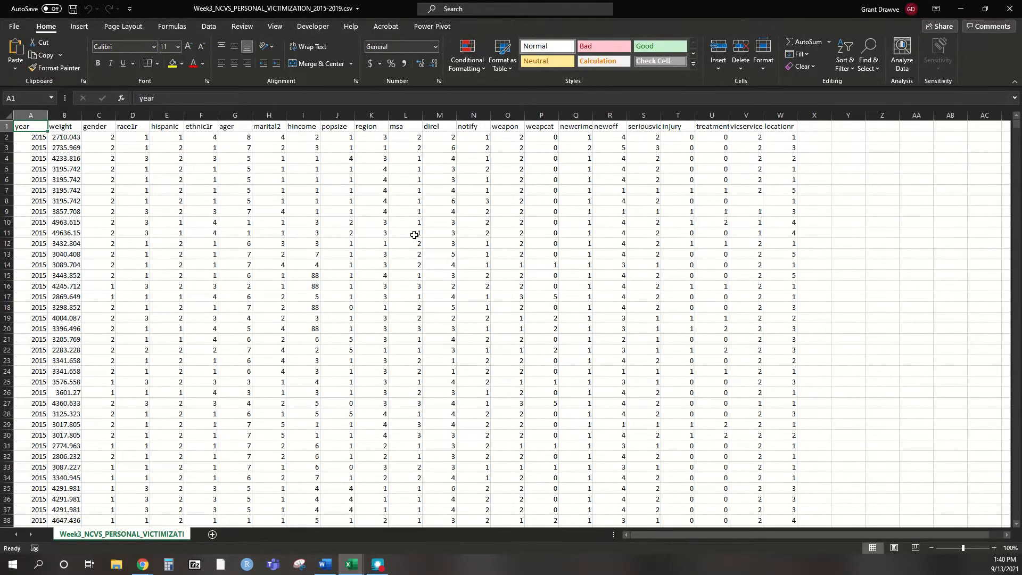
pyautogui.click(493, 214)
pyautogui.click(371, 211)
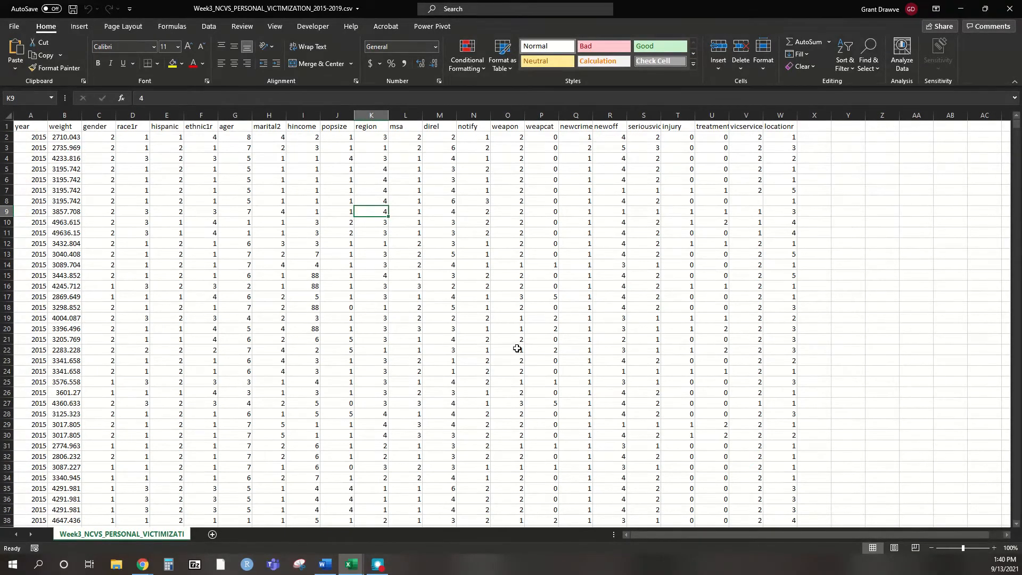
pyautogui.click(415, 250)
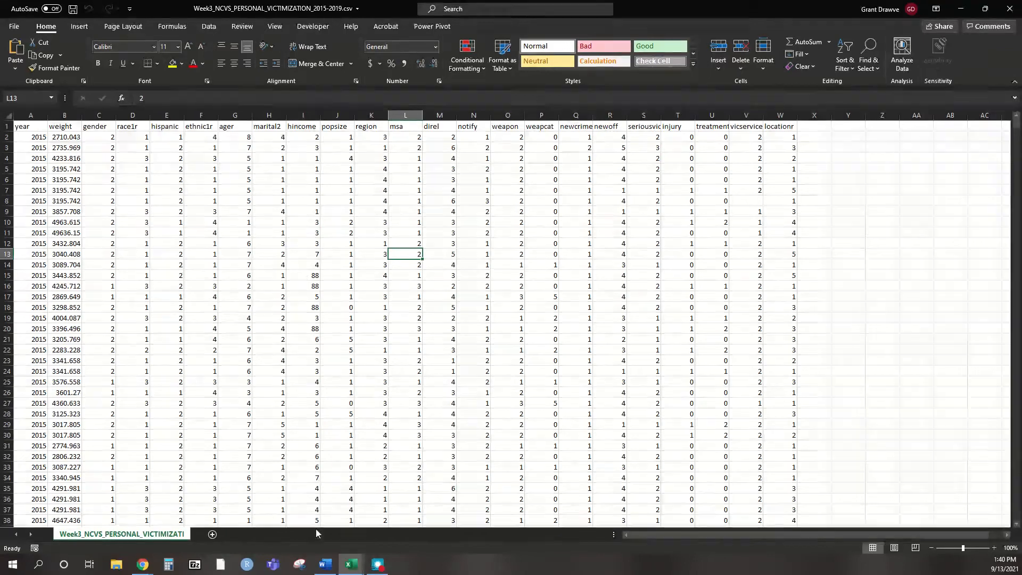
# Return to the BJS page in the browser, open the Personal variable descriptions and examine the Age (ager) value codes
pyautogui.click(961, 9)
pyautogui.click(898, 410)
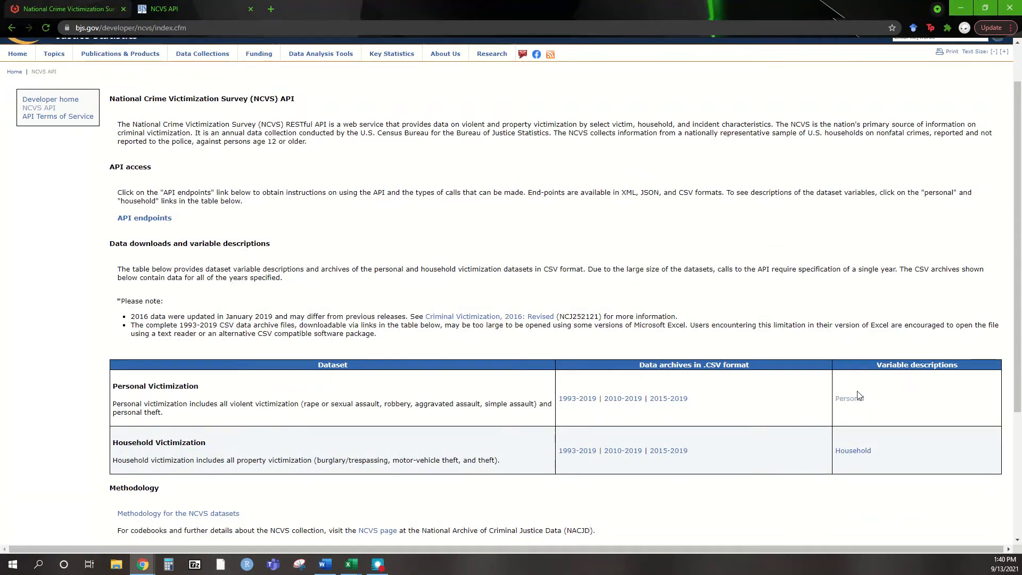
pyautogui.click(846, 399)
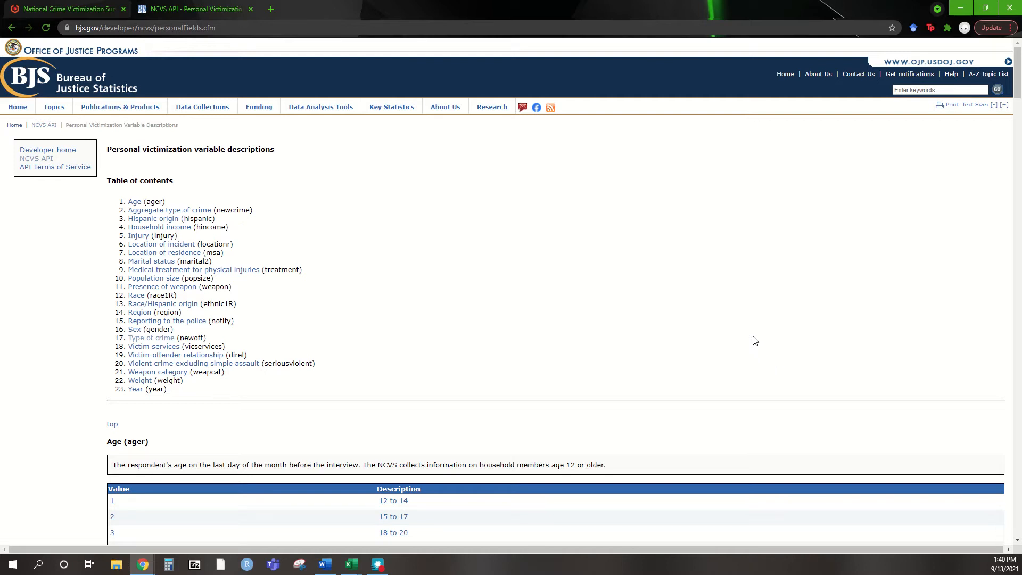
pyautogui.scroll(-3, 434, 315)
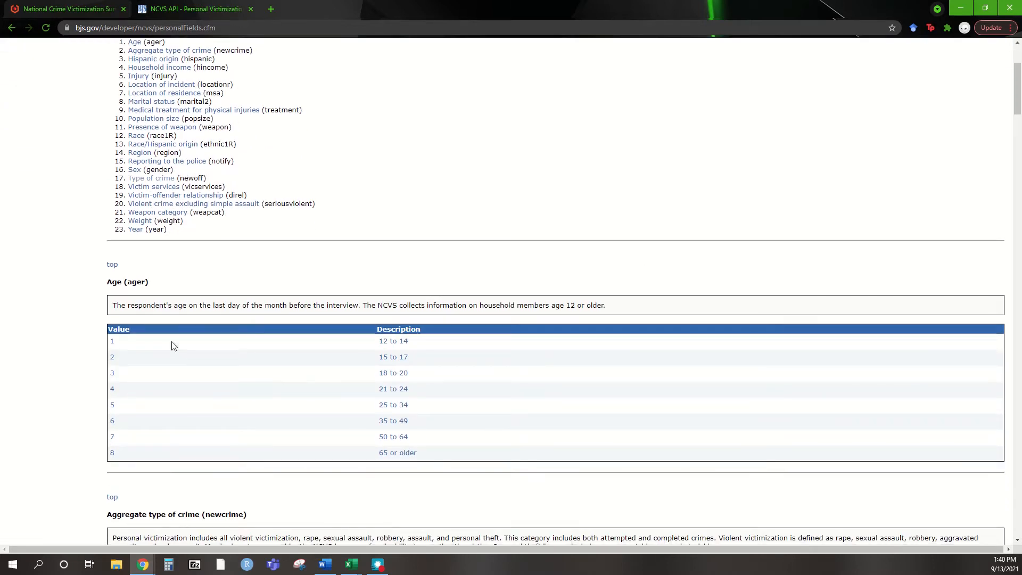
pyautogui.moveTo(213, 346); pyautogui.dragTo(472, 457)
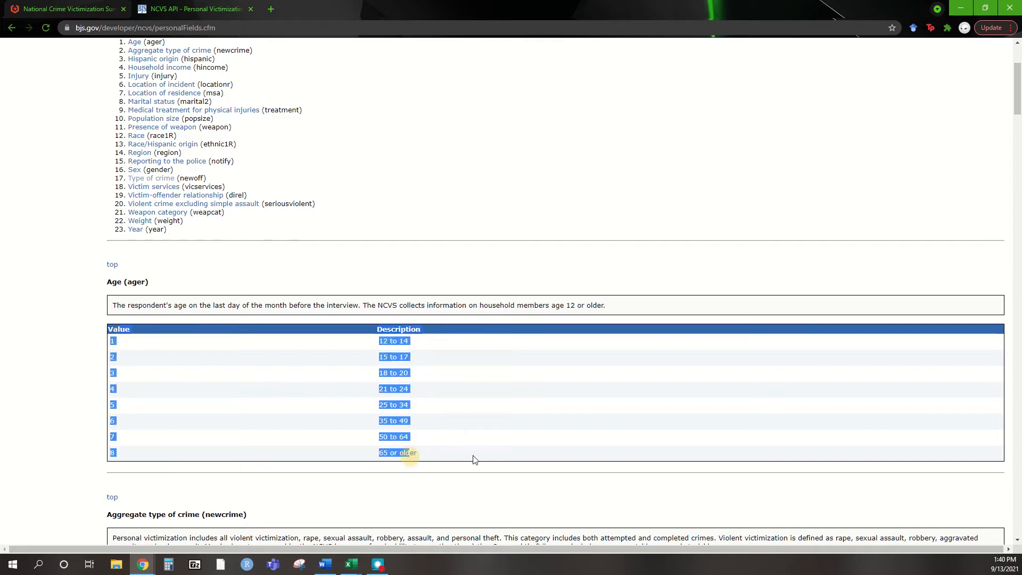
pyautogui.click(515, 447)
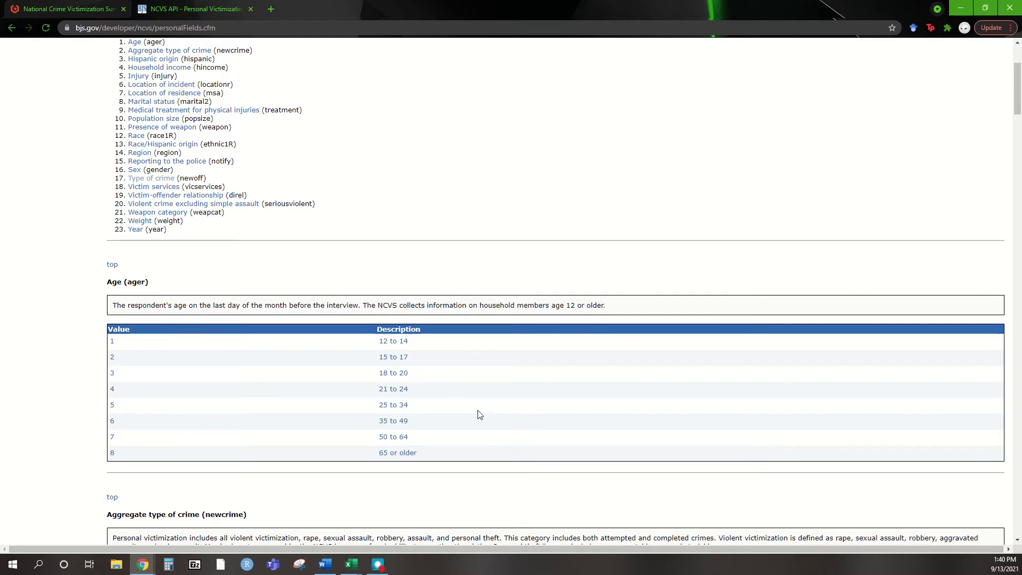
# Go to the Type of crime (newoff) description, dismiss the feedback survey and examine the variable's definition
pyautogui.click(157, 183)
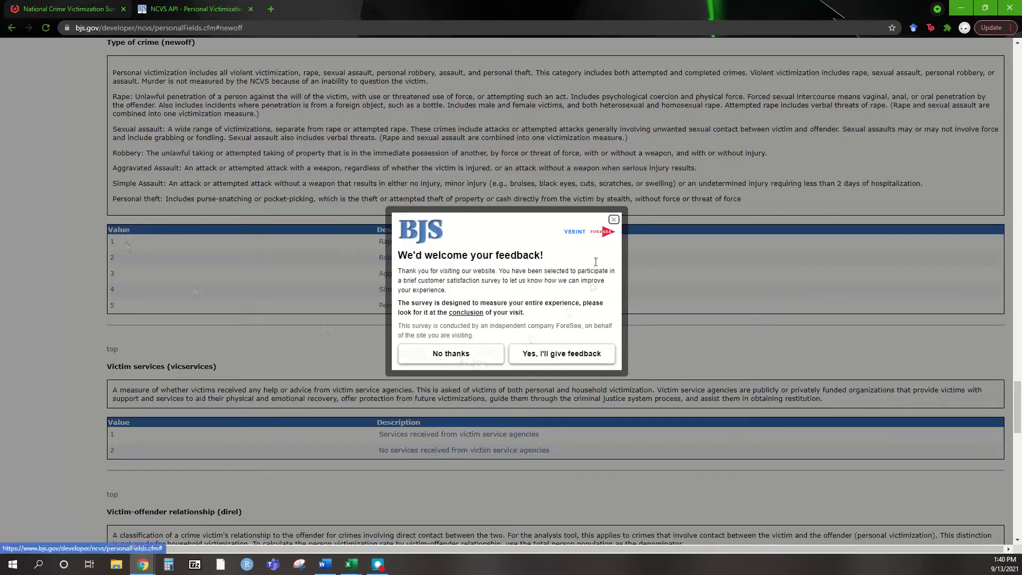
pyautogui.click(613, 220)
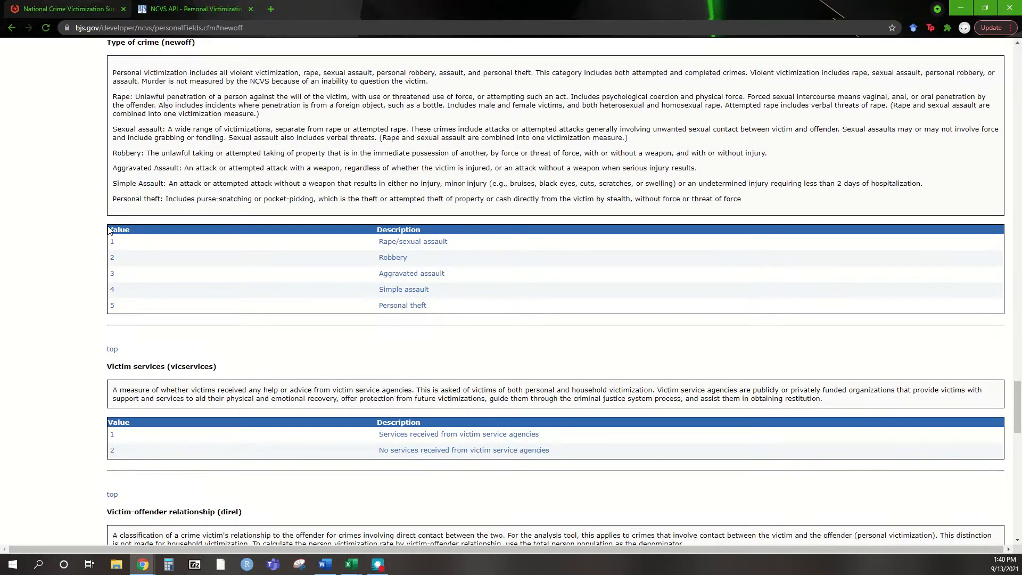
pyautogui.scroll(2, 168, 42)
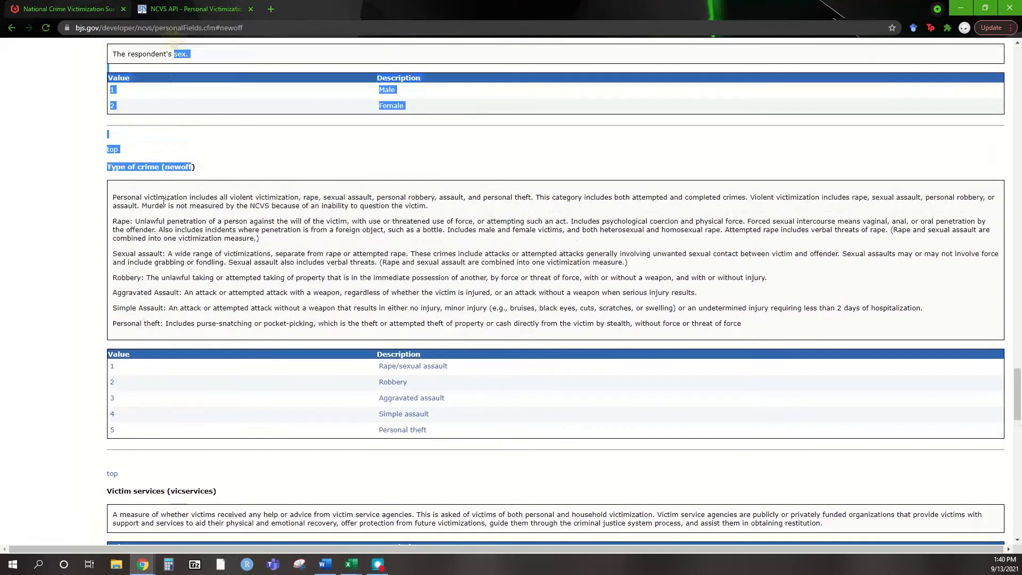
pyautogui.moveTo(165, 168); pyautogui.dragTo(192, 168)
pyautogui.scroll(-1, 228, 197)
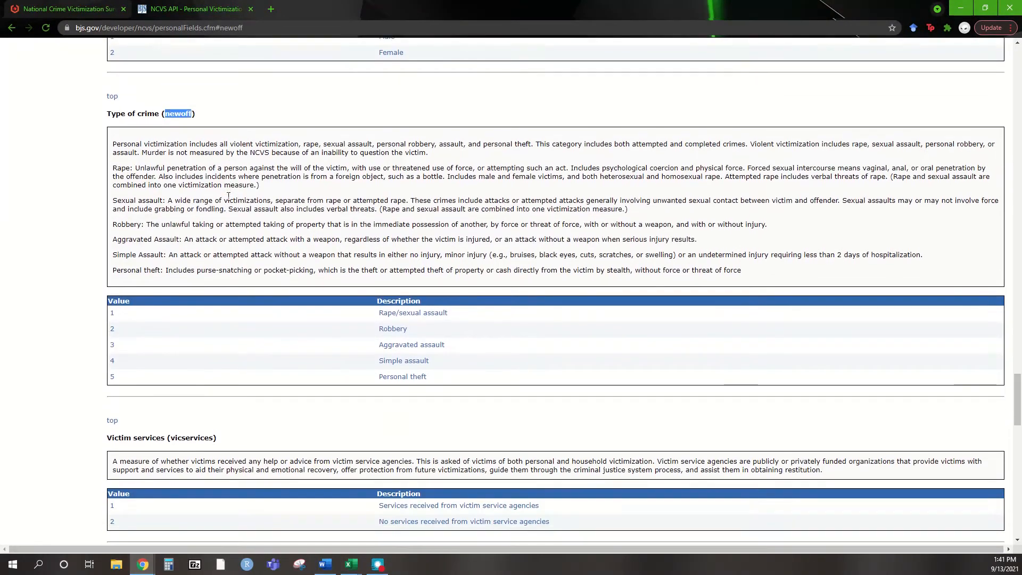
# Copy the Type of crime (newoff) value and description table into the personal victimization CSV in Excel, starting at cell AB4
pyautogui.click(109, 300)
pyautogui.moveTo(109, 301); pyautogui.dragTo(429, 388)
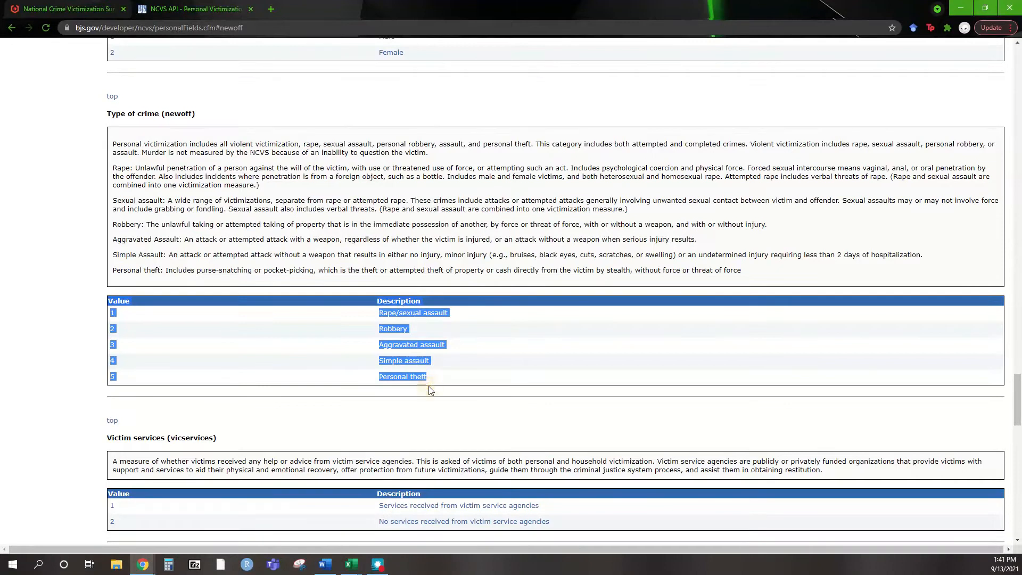
pyautogui.click(351, 563)
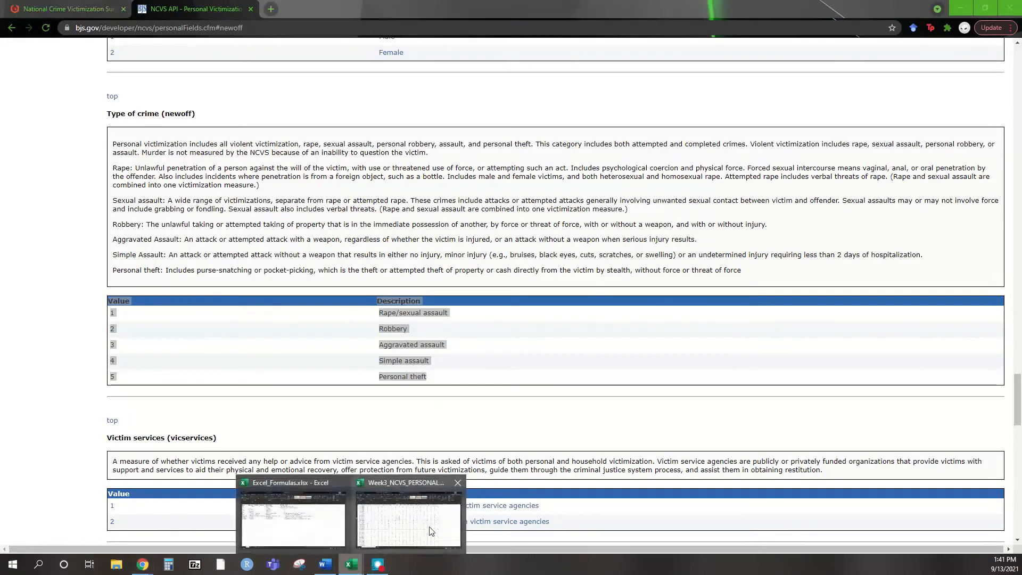
pyautogui.click(409, 514)
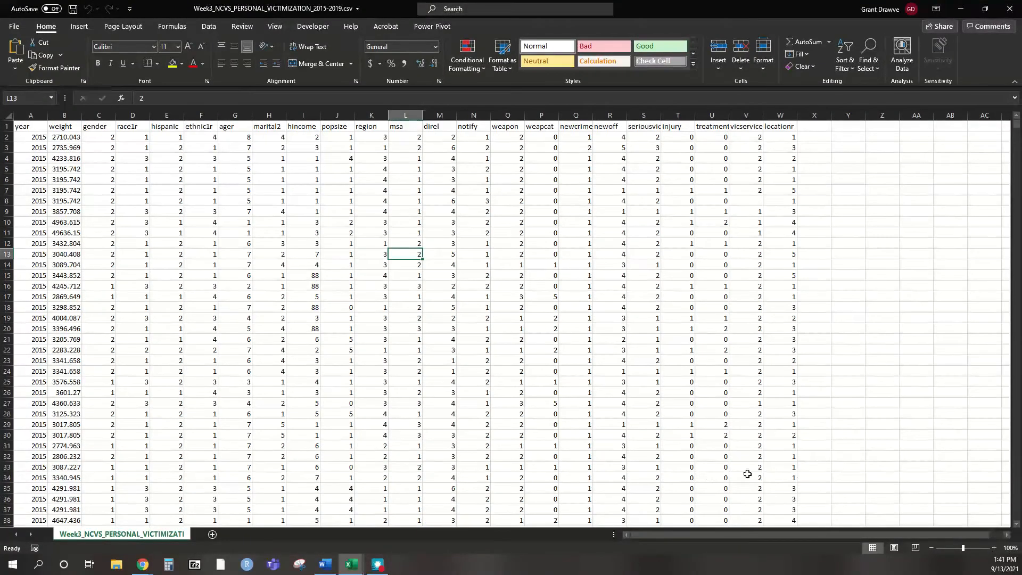
pyautogui.hscroll(1, 729, 531)
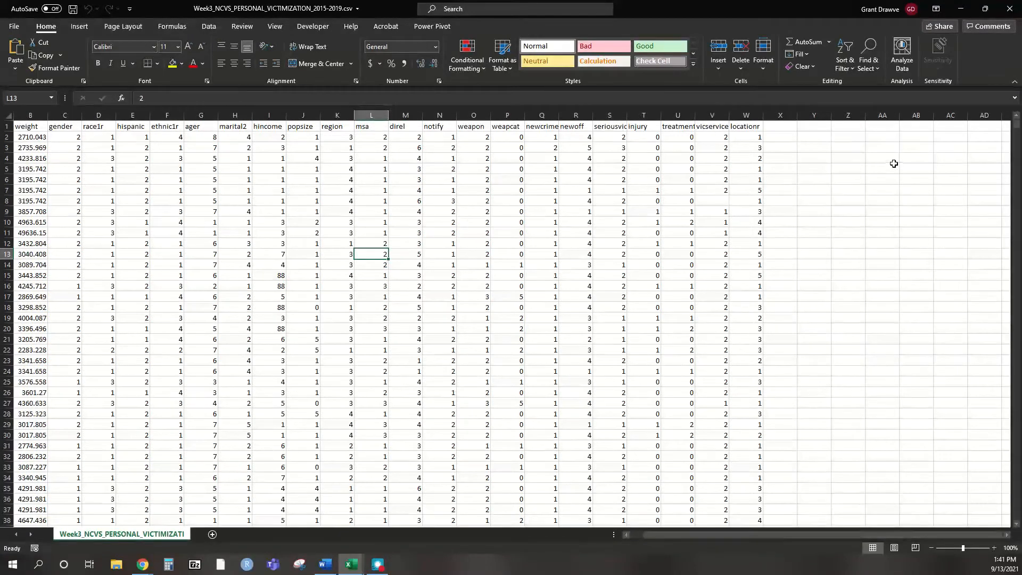
pyautogui.click(916, 157)
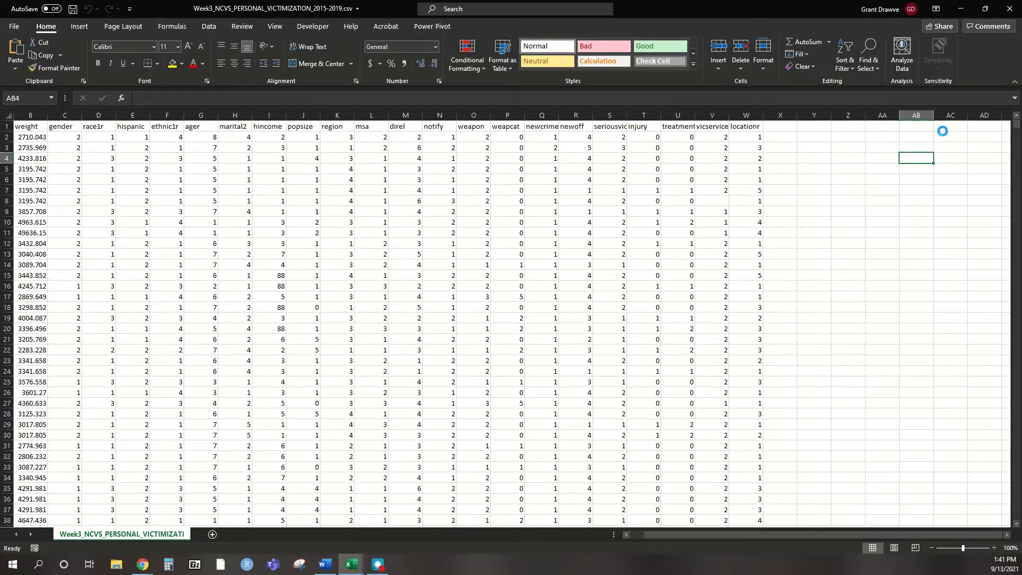
pyautogui.write('Value\tDescription 1\tRape/sexual assault 2\tRobbery 3\tAggravated assault 4\tSimple assault 5\tPersonal theft')
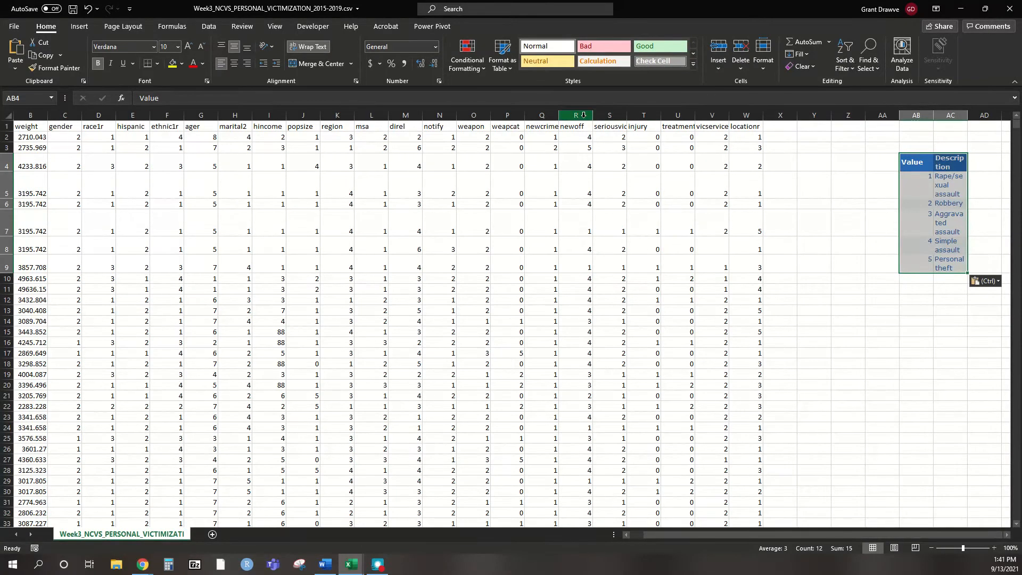
# Delete columns S through W, from seriousviolent to locationr
pyautogui.moveTo(609, 115); pyautogui.dragTo(752, 118)
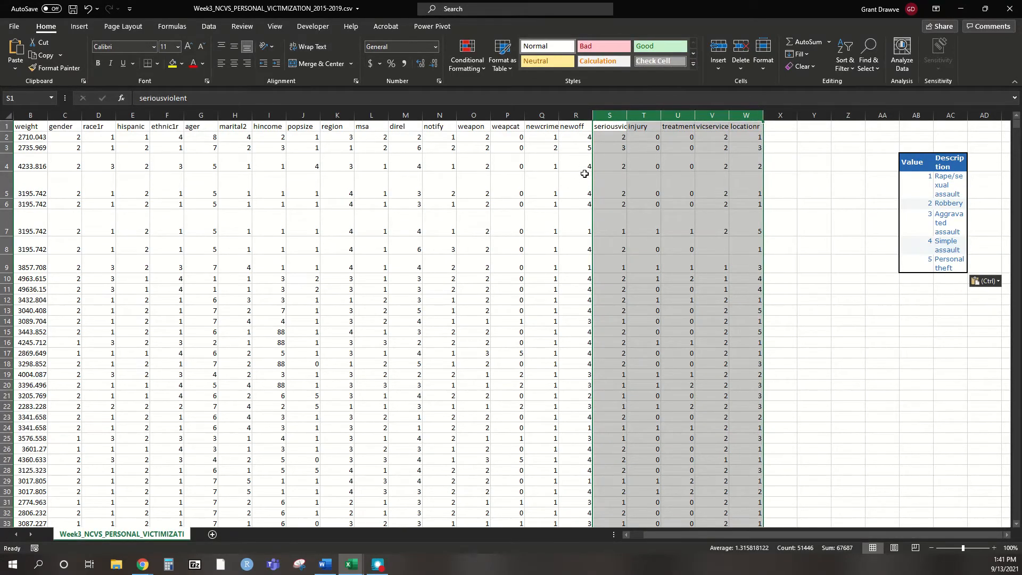
pyautogui.rightClick(610, 115)
pyautogui.click(664, 223)
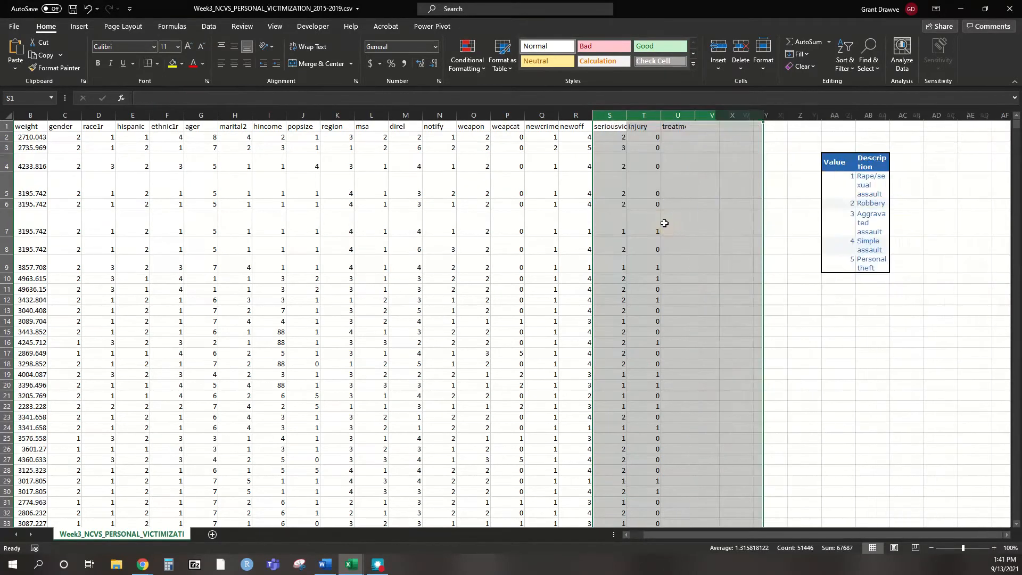
# Add the header Crime Type in cell S1, beside the newoff column
pyautogui.click(609, 127)
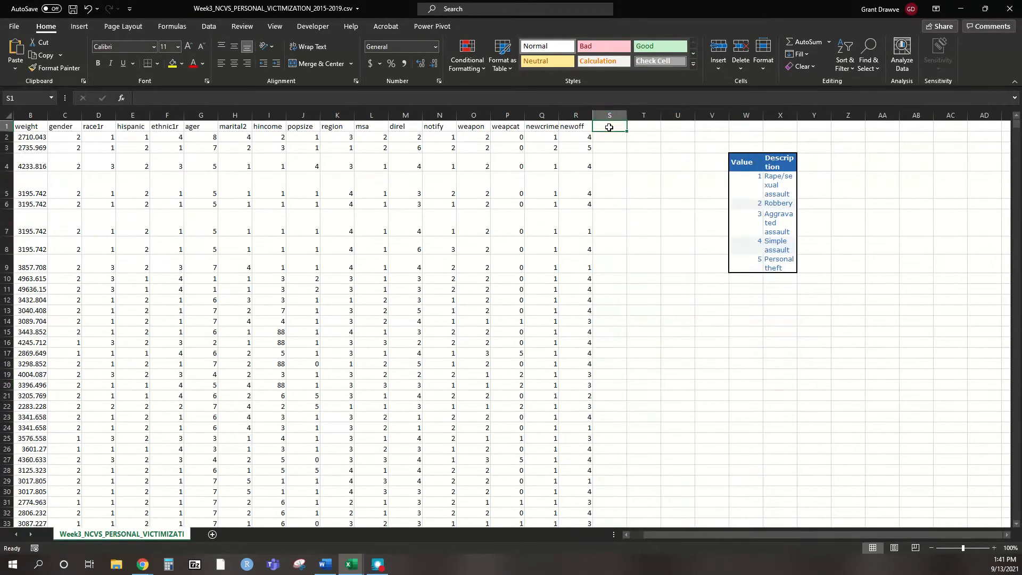
pyautogui.write('Crime Type')
pyautogui.press('Return')
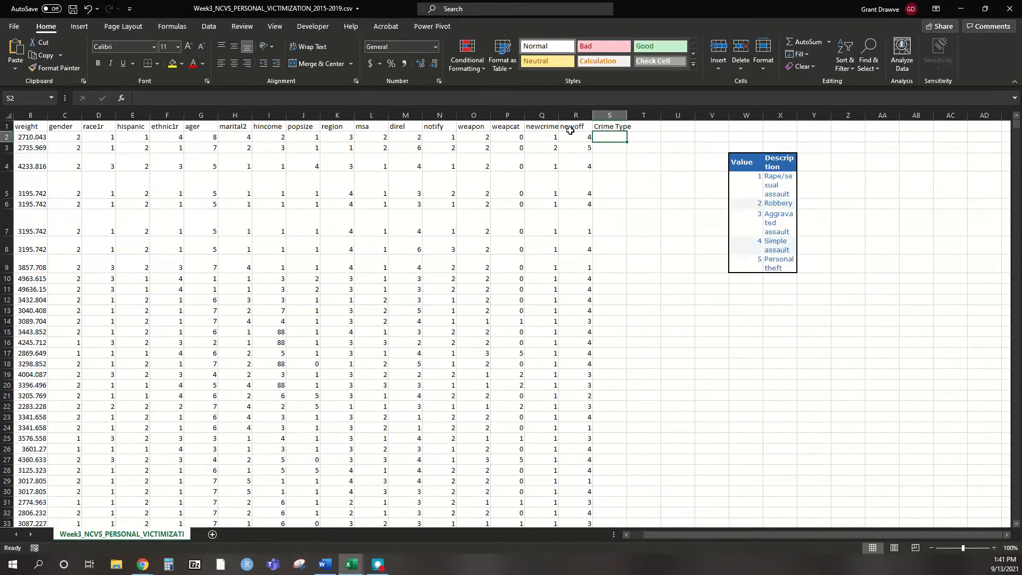
# Compare the first newoff code with its lookup table entry and widen the table's Description column X
pyautogui.click(586, 136)
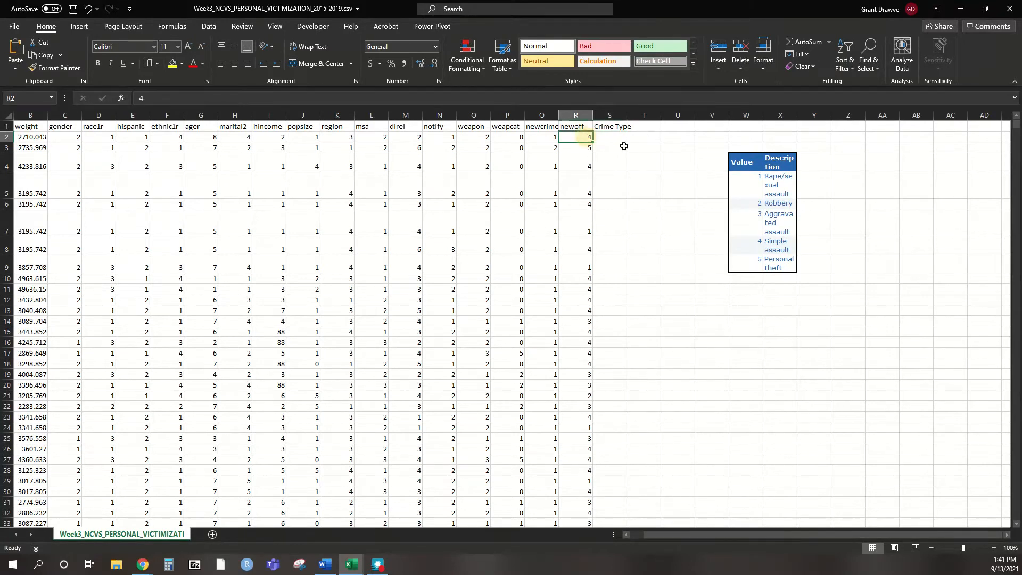
pyautogui.click(772, 250)
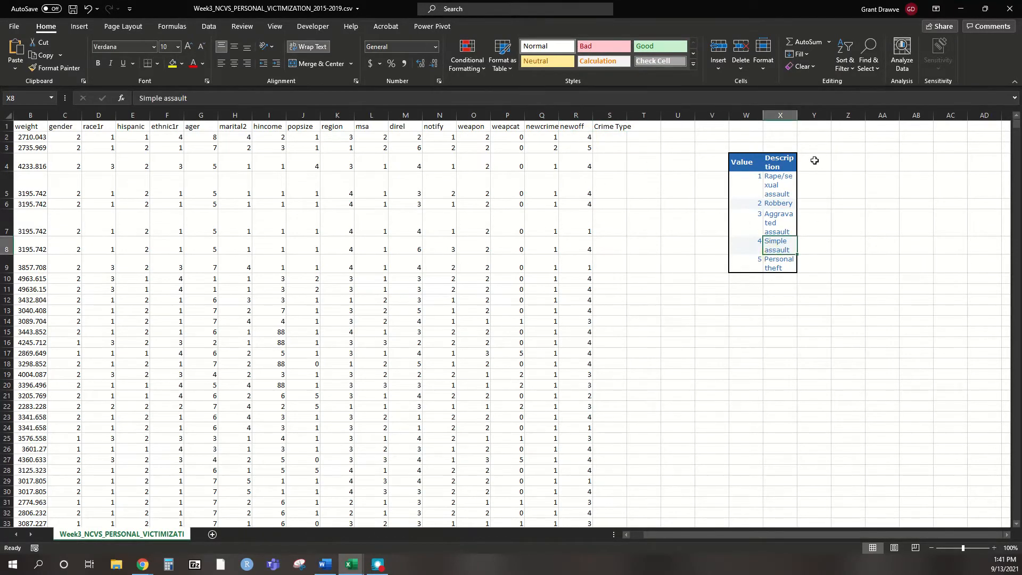
pyautogui.moveTo(798, 115); pyautogui.dragTo(825, 115)
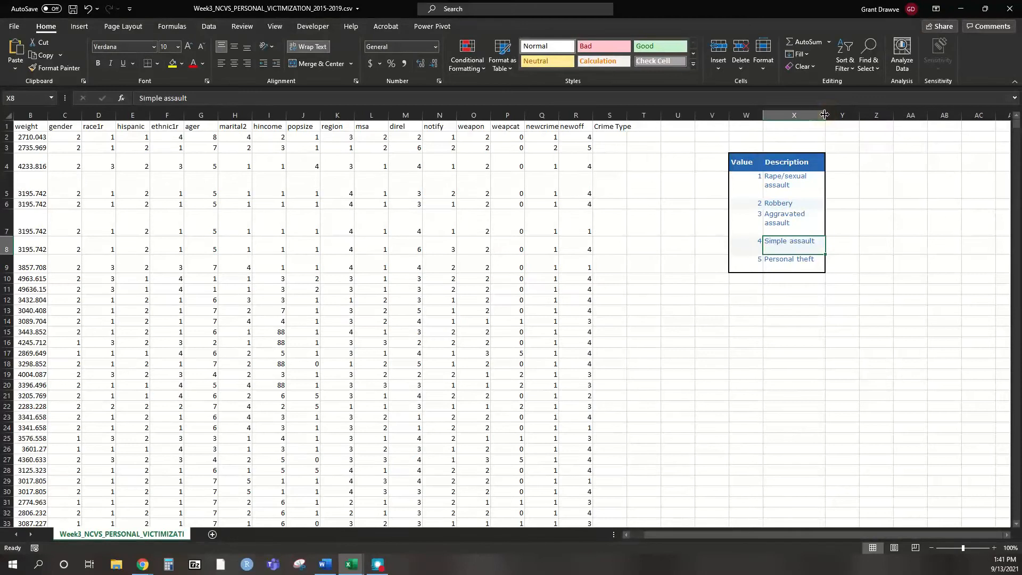
# Enter =XLOOKUP(R2,W5:W9,X5:X9) in S2 to translate the first newoff code, and fit column S to its contents
pyautogui.click(616, 135)
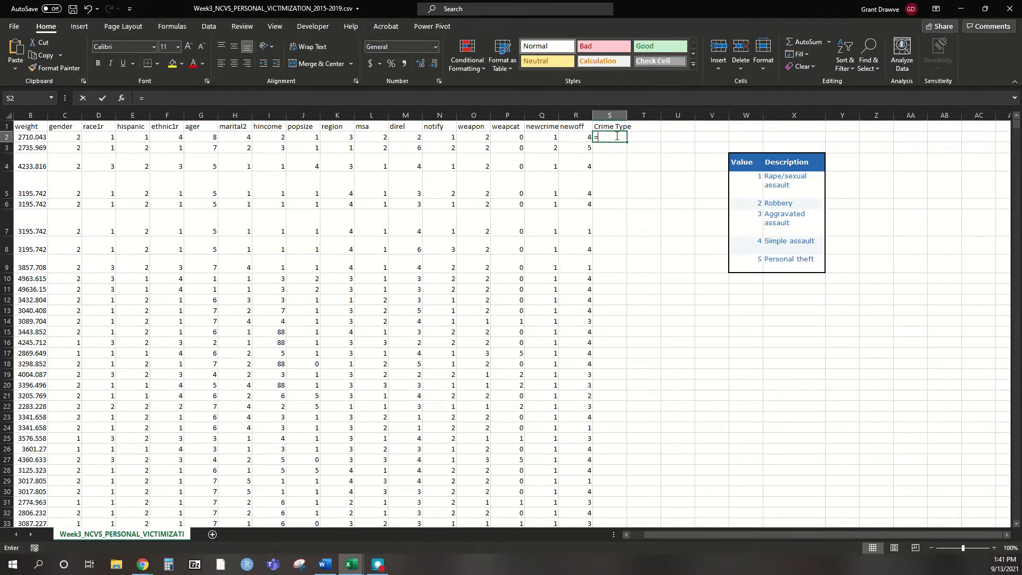
pyautogui.write('=')
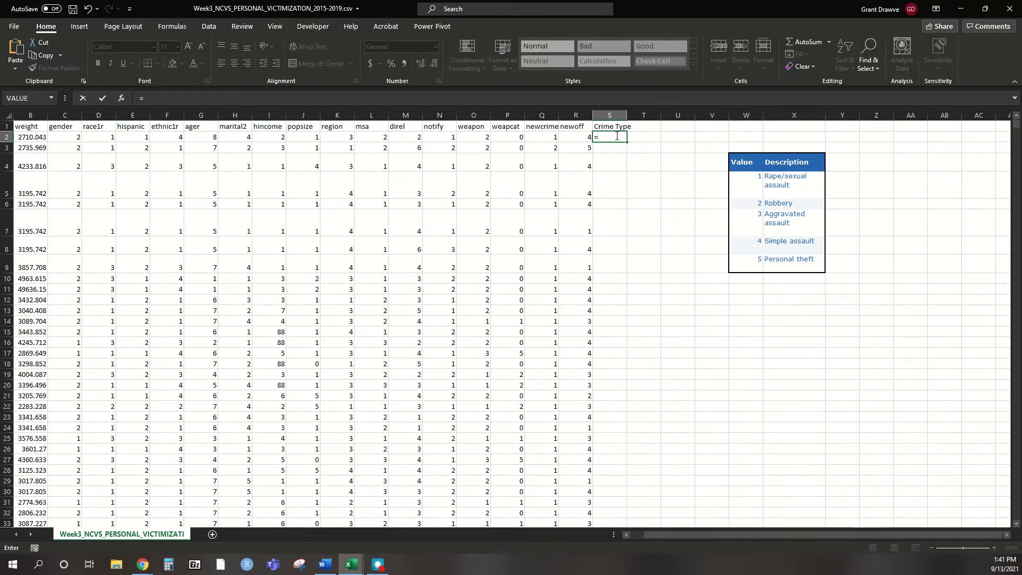
pyautogui.write('XLOOKUP')
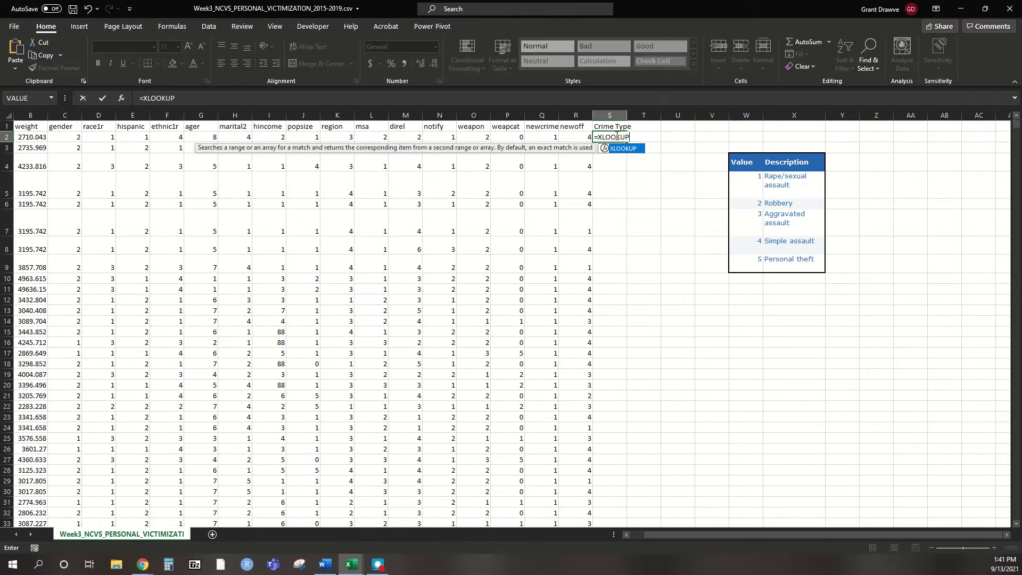
pyautogui.write('(')
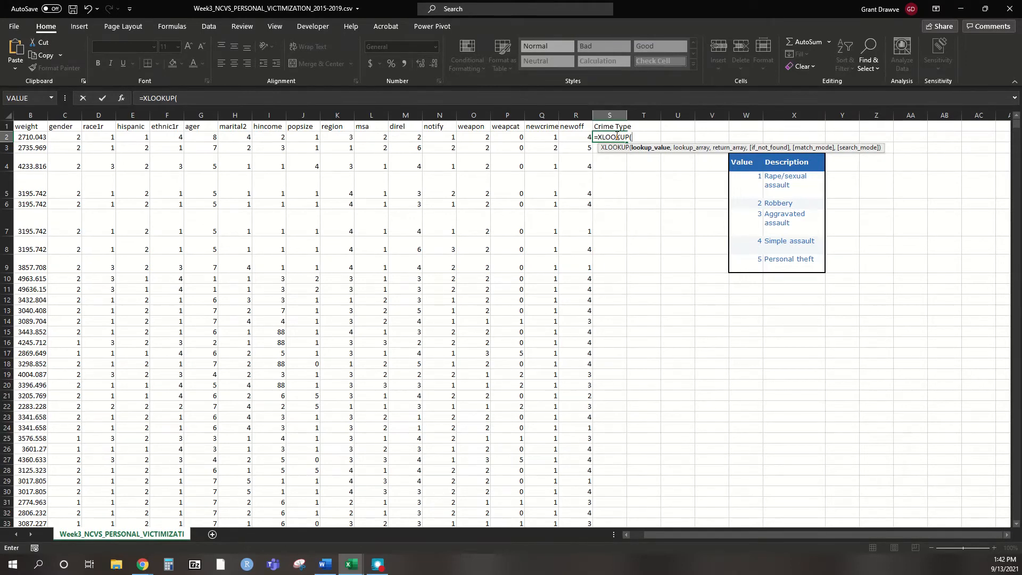
pyautogui.click(583, 137)
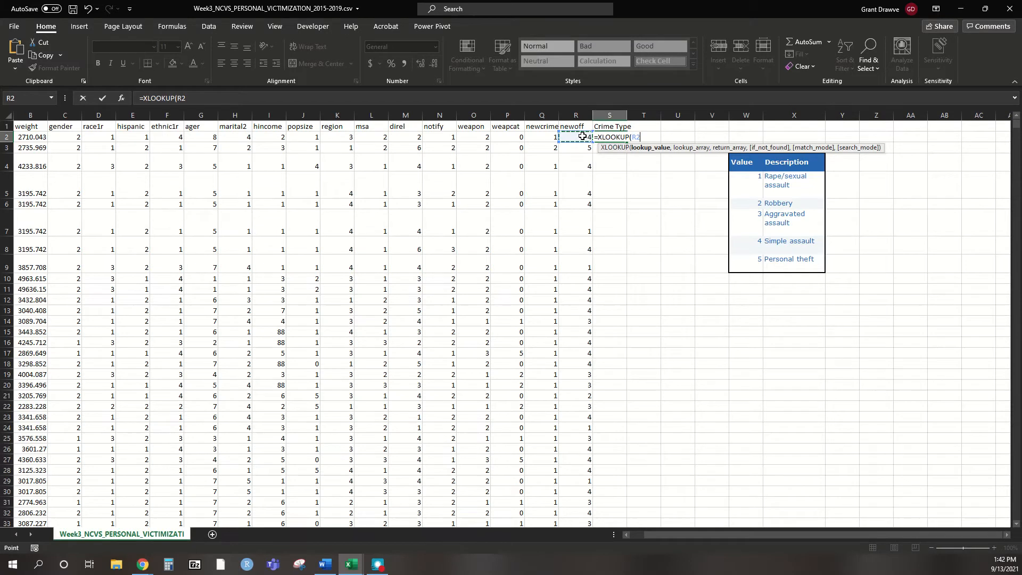
pyautogui.write(',')
pyautogui.moveTo(745, 180); pyautogui.dragTo(743, 266)
pyautogui.write(',')
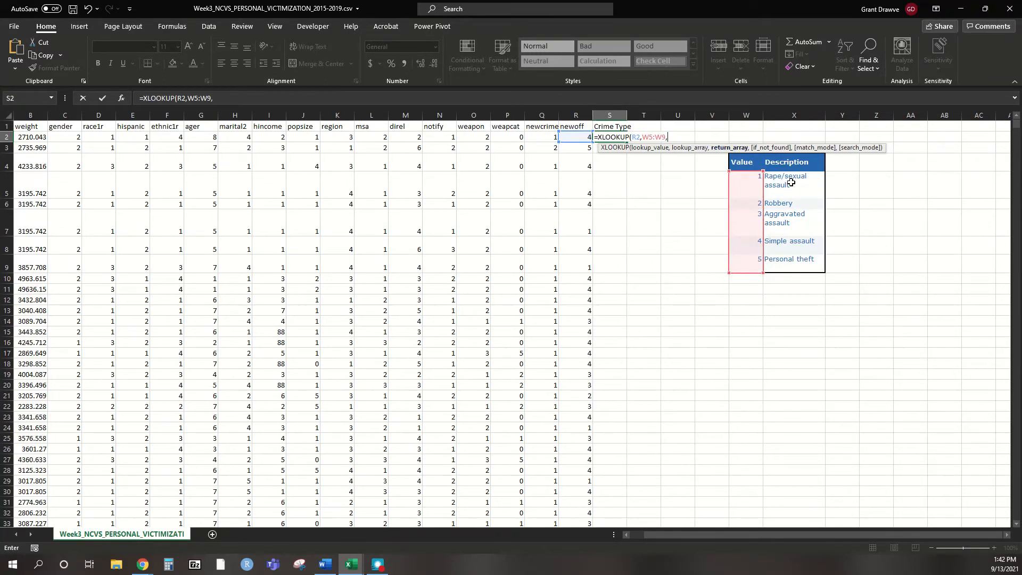
pyautogui.moveTo(800, 181); pyautogui.dragTo(796, 263)
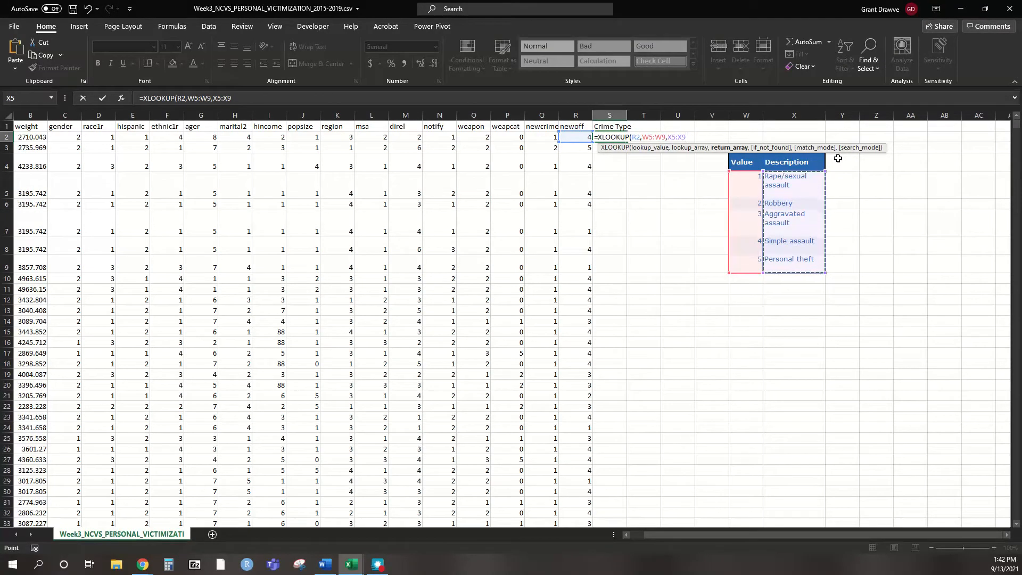
pyautogui.write(')')
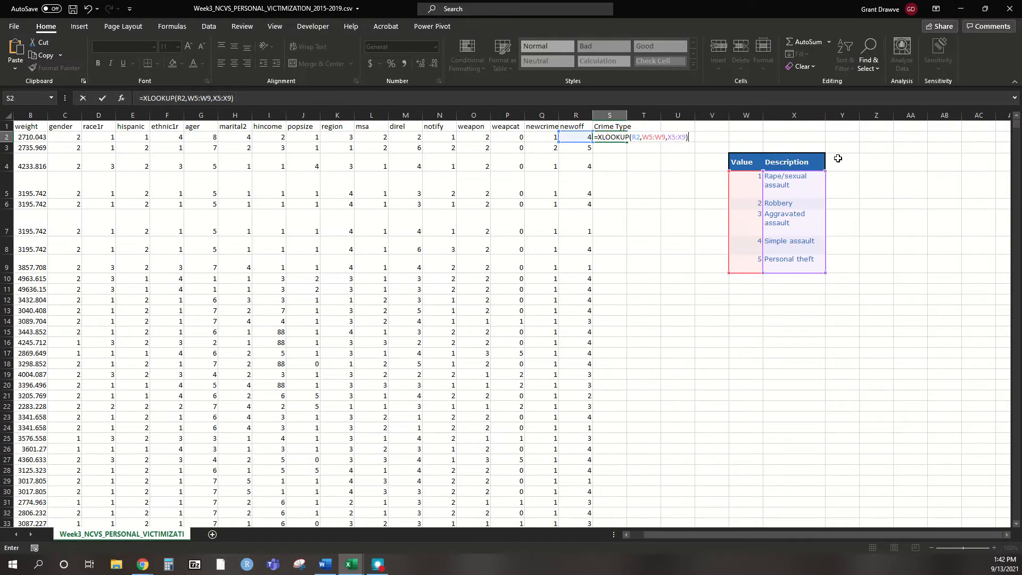
pyautogui.press('Return')
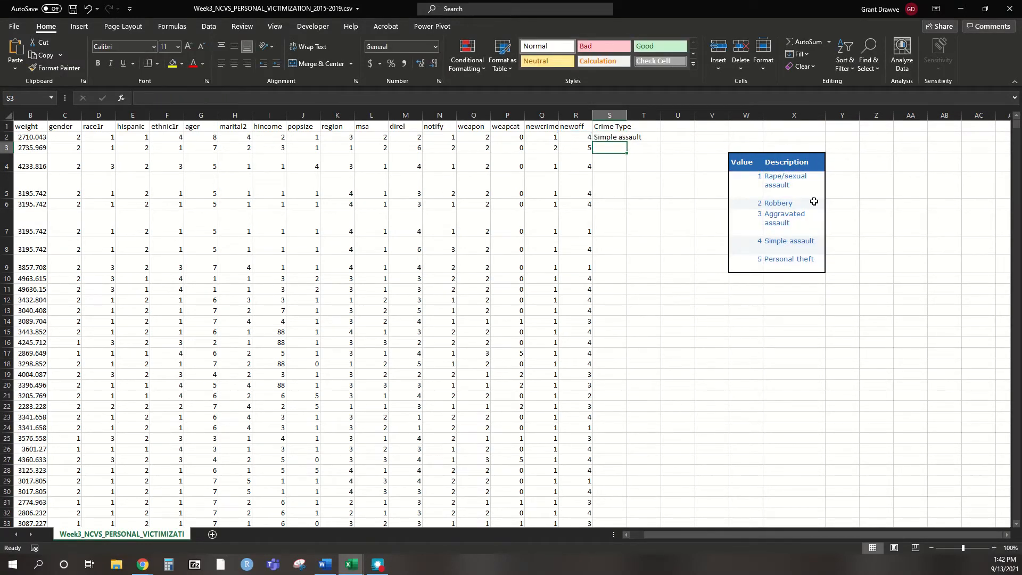
pyautogui.doubleClick(628, 114)
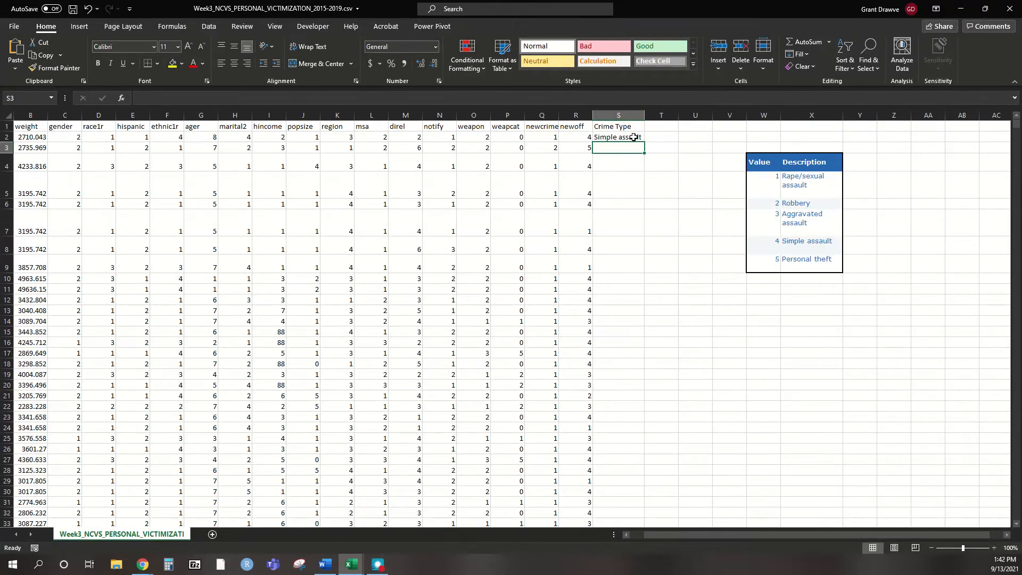
# Try to fill the XLOOKUP formula with relative ranges from S2 down the whole Crime Type column
pyautogui.click(634, 137)
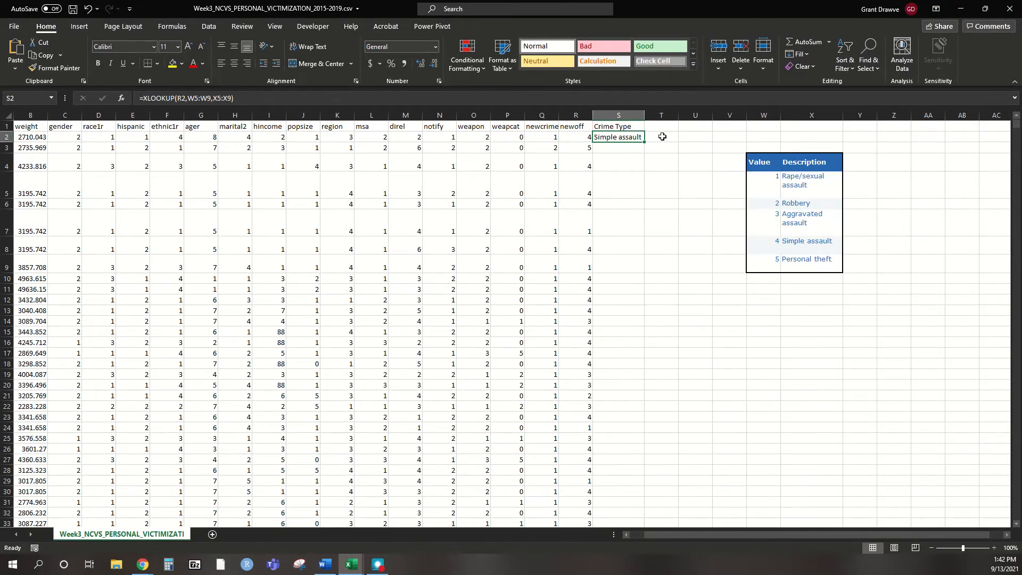
pyautogui.moveTo(642, 143); pyautogui.dragTo(642, 143)
pyautogui.doubleClick(643, 142)
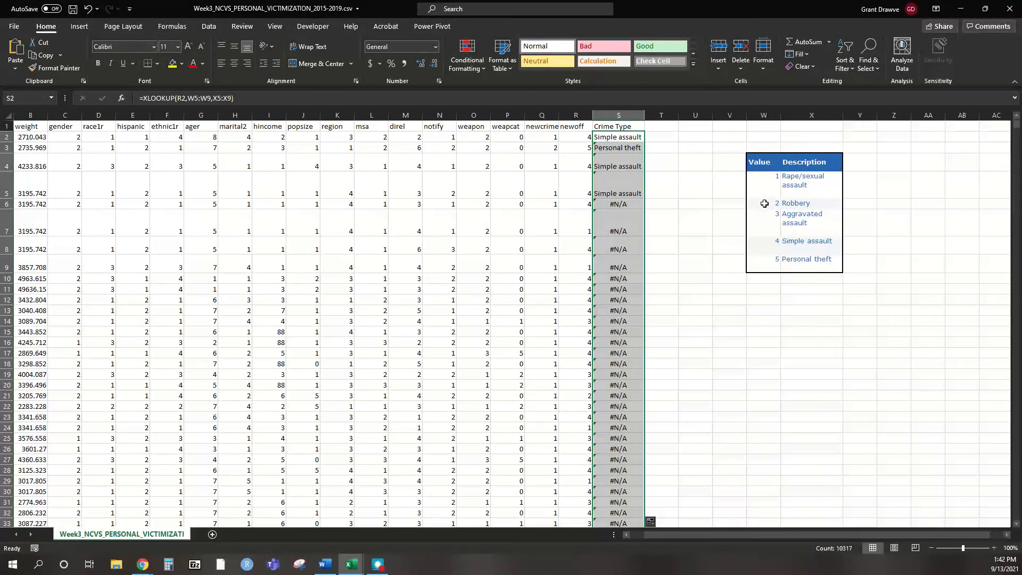
pyautogui.click(755, 180)
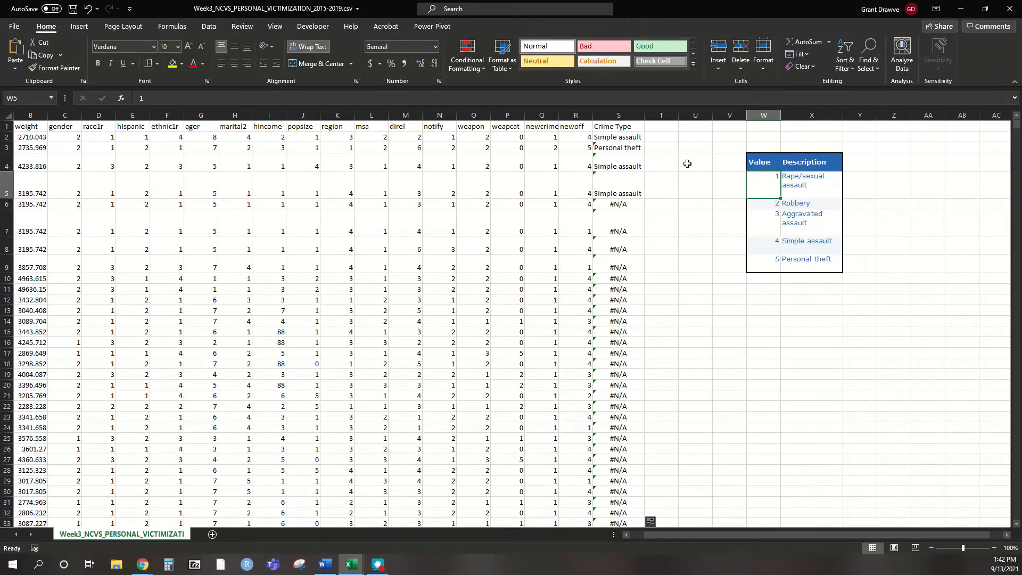
# Make the lookup and return ranges in the S2 formula absolute, as $W$5:$W$9 and $X$5:$X$9
pyautogui.click(619, 138)
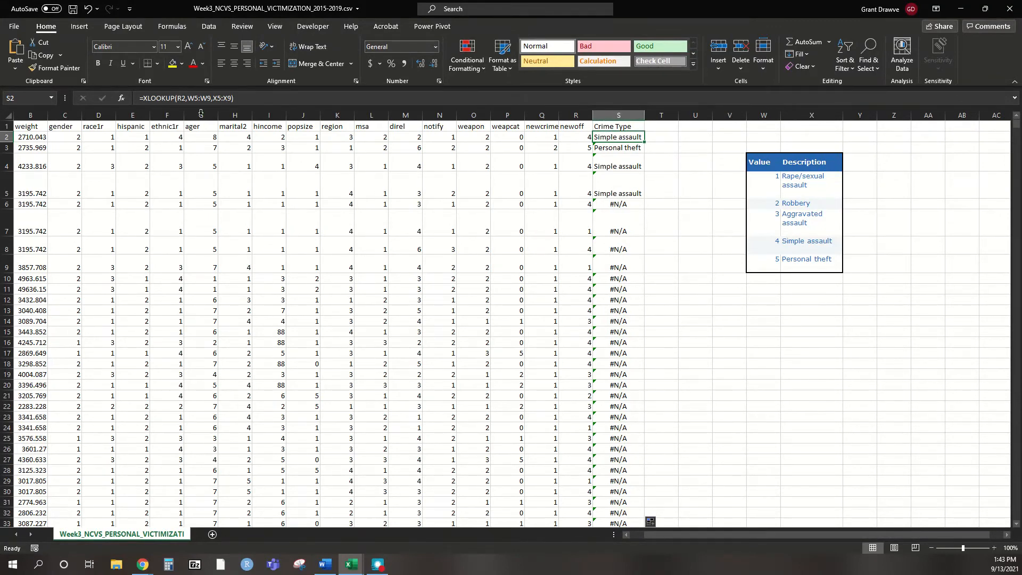
pyautogui.click(191, 98)
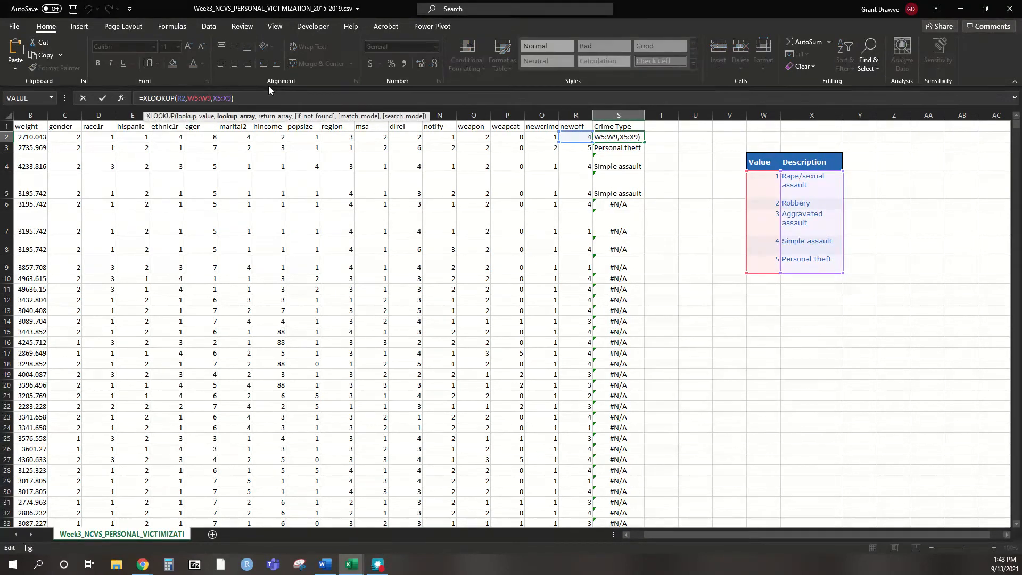
pyautogui.write('$')
pyautogui.press('Right')
pyautogui.write('$W')
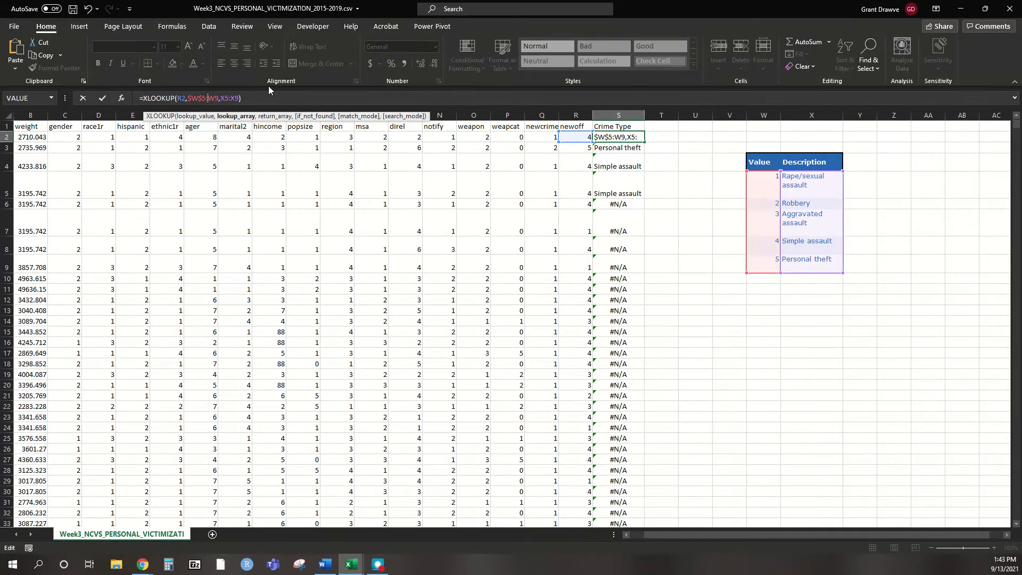
pyautogui.write('$')
pyautogui.press('Right')
pyautogui.write('$')
pyautogui.press('Right')
pyautogui.write('$')
pyautogui.press('Right')
pyautogui.write('$W')
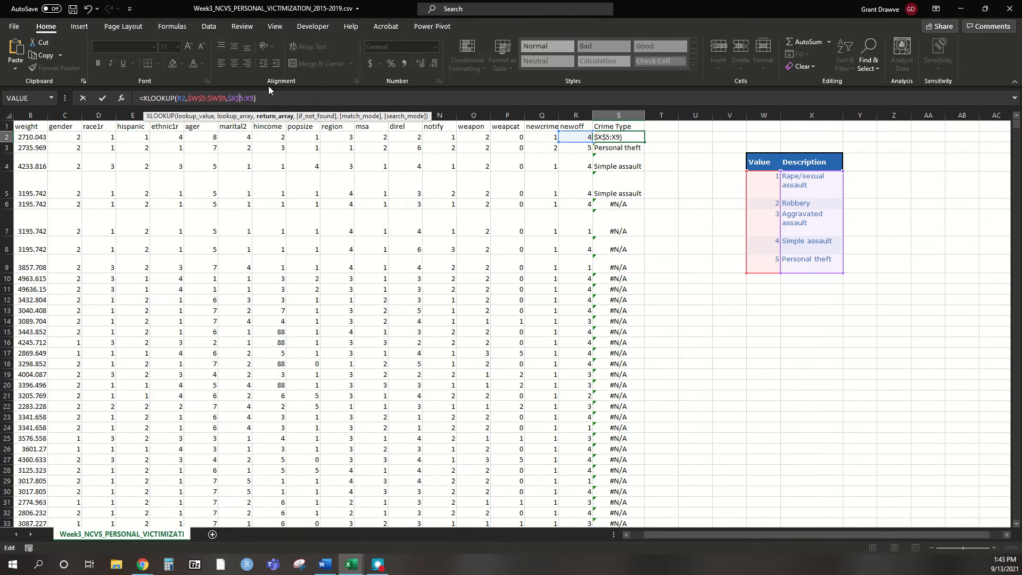
pyautogui.write('$X$')
pyautogui.press('Return')
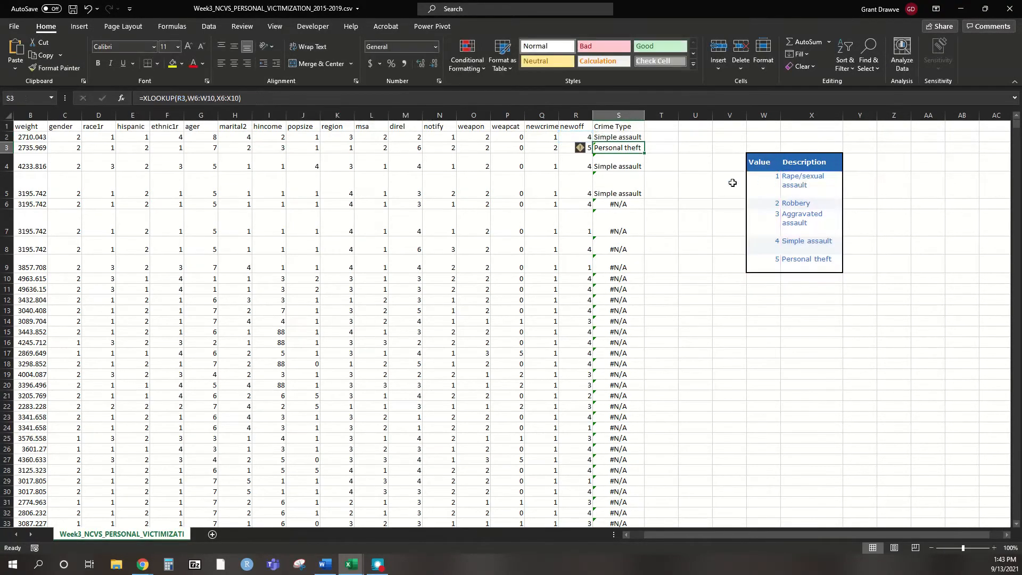
# Fill the corrected XLOOKUP formula from S2 down the Crime Type column and fit the column width to its text
pyautogui.click(621, 134)
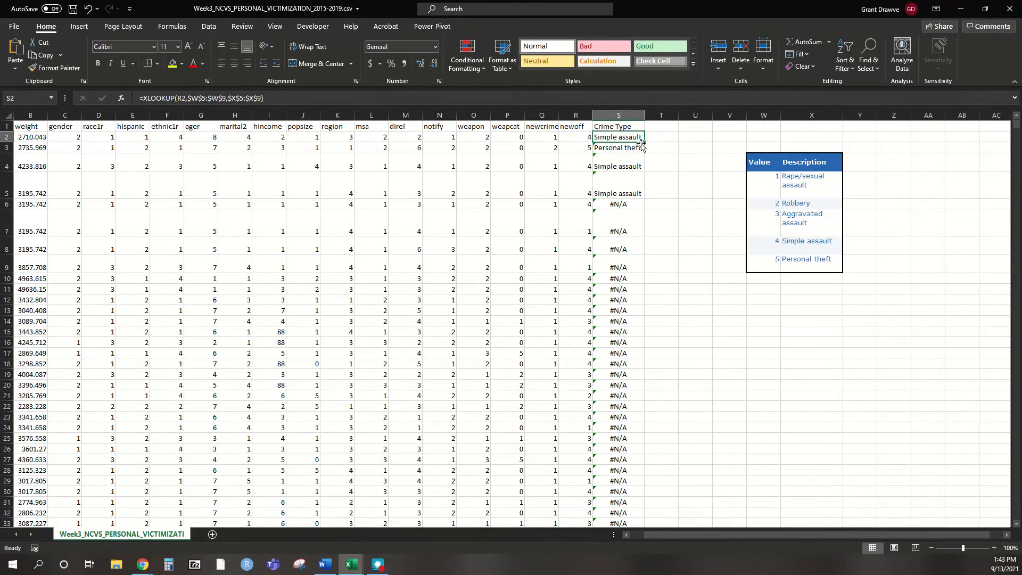
pyautogui.doubleClick(644, 142)
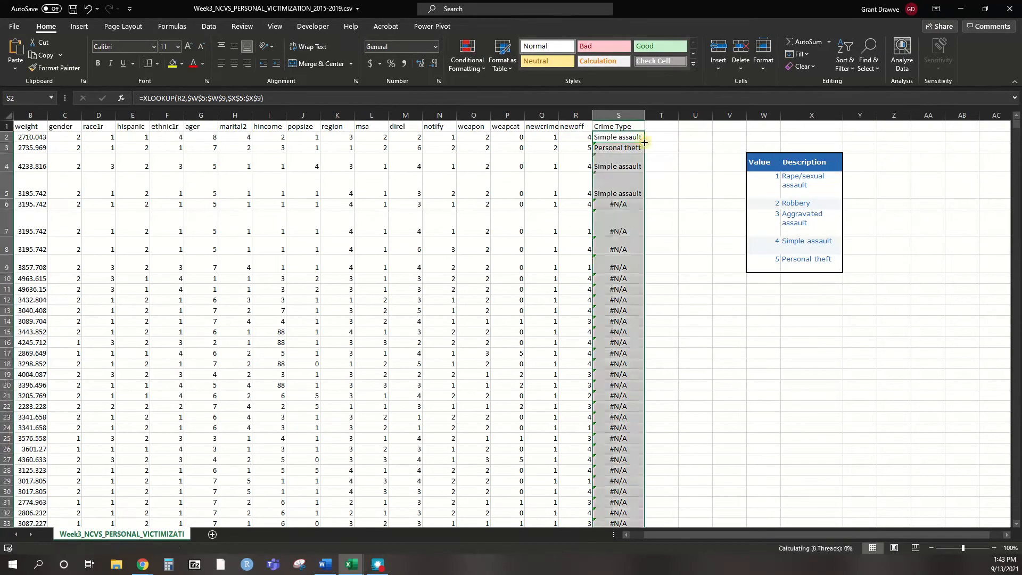
pyautogui.doubleClick(645, 115)
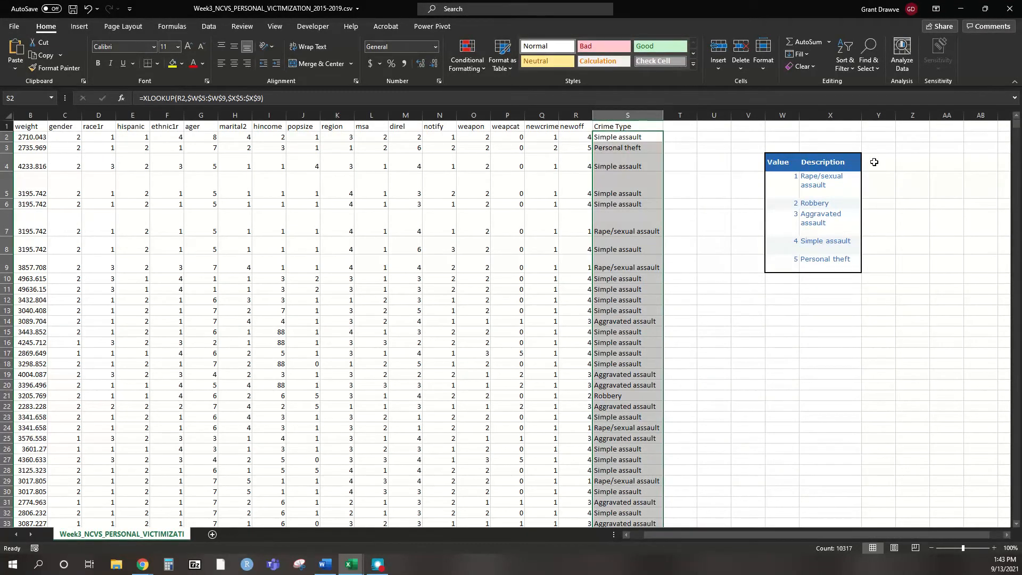
# Add the header COUNT in Y4, beside the lookup table's Description column
pyautogui.click(870, 161)
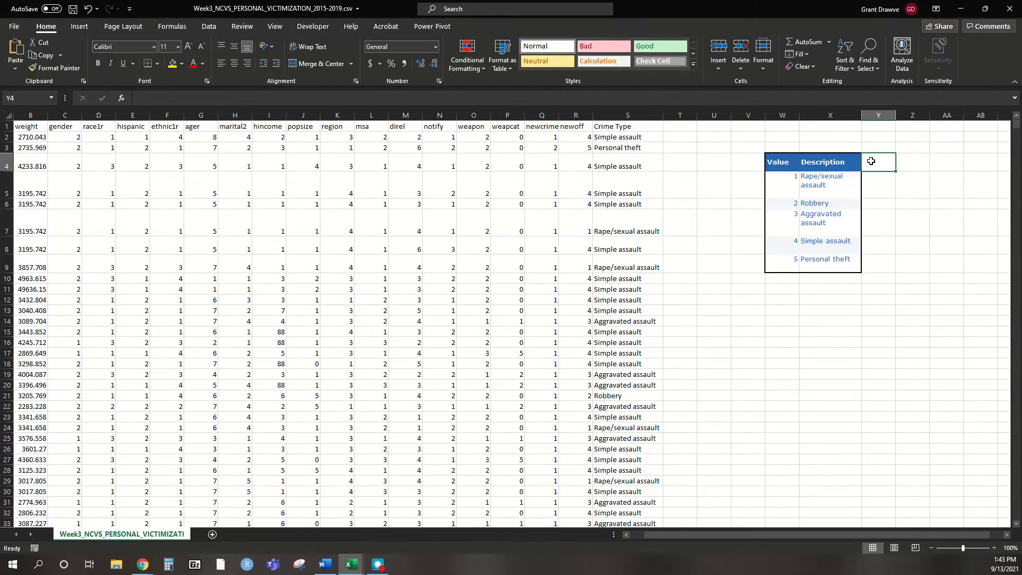
pyautogui.write('cOUNT')
pyautogui.press('BackSpace')
pyautogui.press('BackSpace')
pyautogui.press('BackSpace')
pyautogui.write('OUNT')
pyautogui.press('Return')
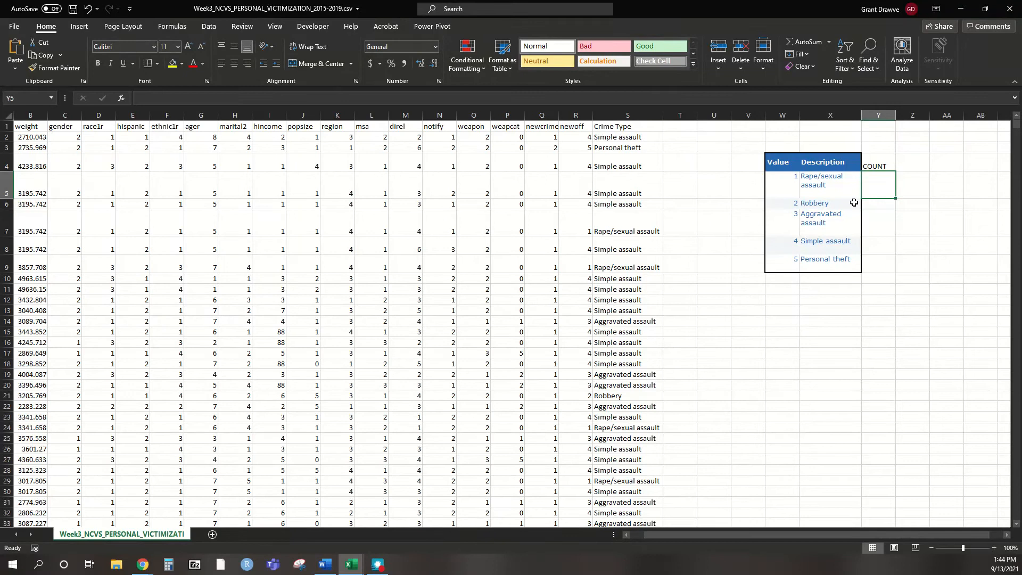
# Enter =COUNTIF(S2:S10318, "Rape/sexual assault") in Y5 and copy the formula down to Y9
pyautogui.write('=COUNTIF(')
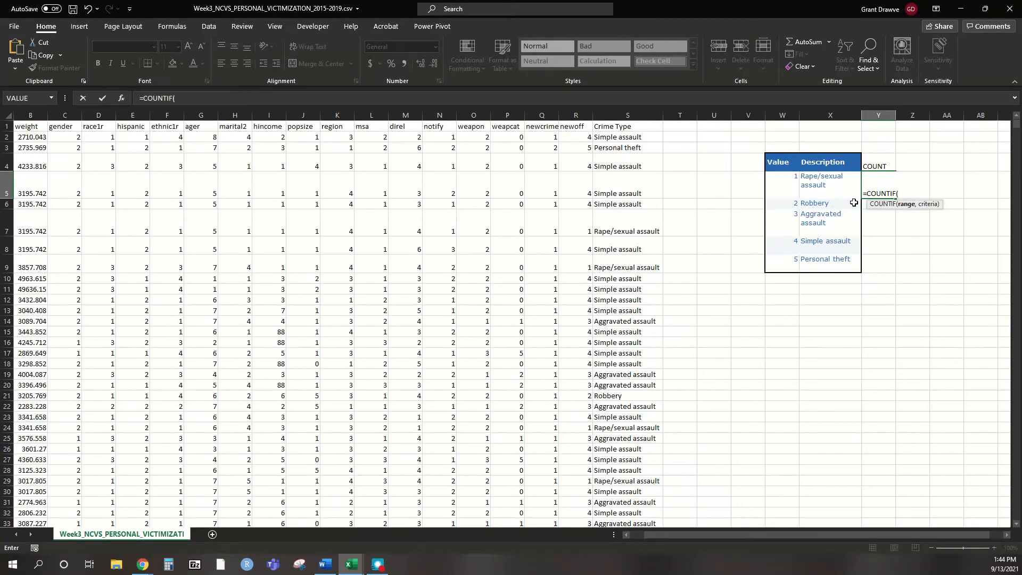
pyautogui.click(619, 138)
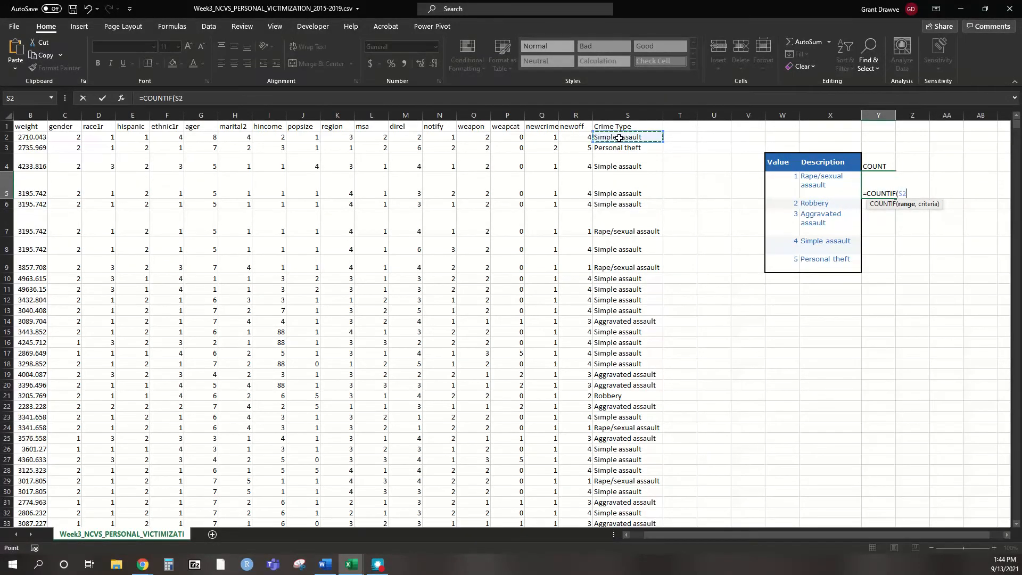
pyautogui.hotkey('ctrl', 'shift', 'Down')
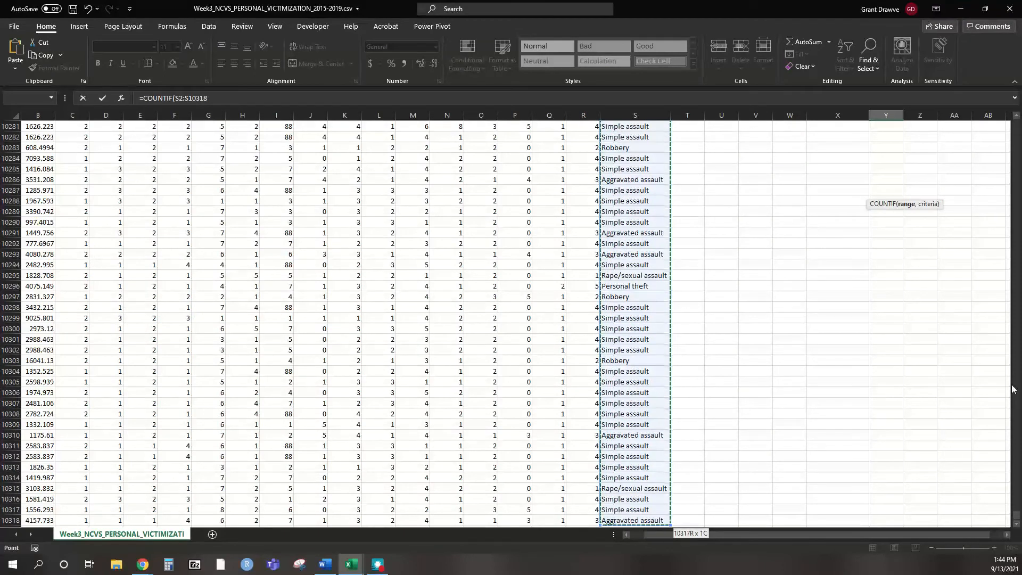
pyautogui.moveTo(1017, 510); pyautogui.dragTo(1017, 123)
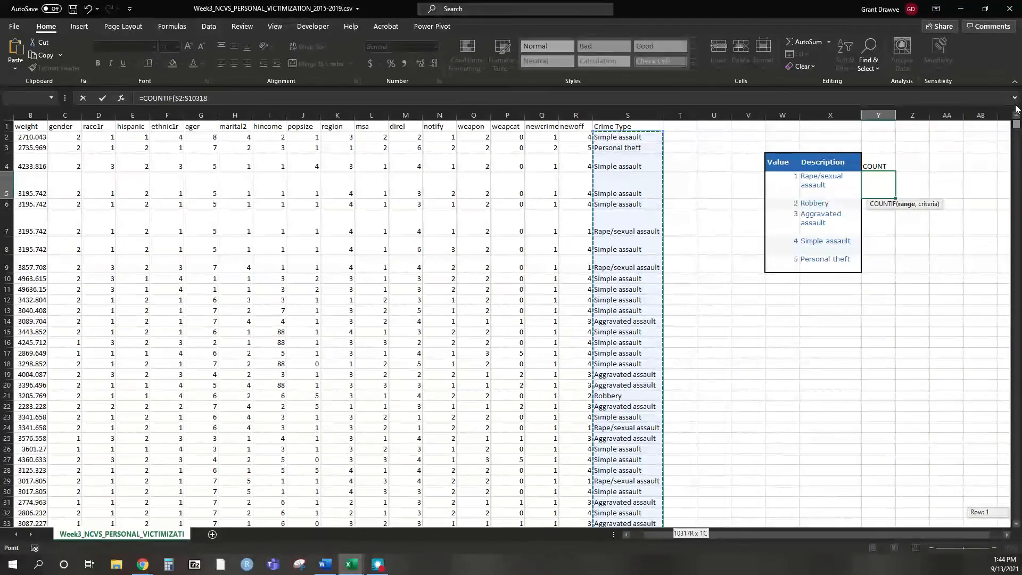
pyautogui.click(277, 94)
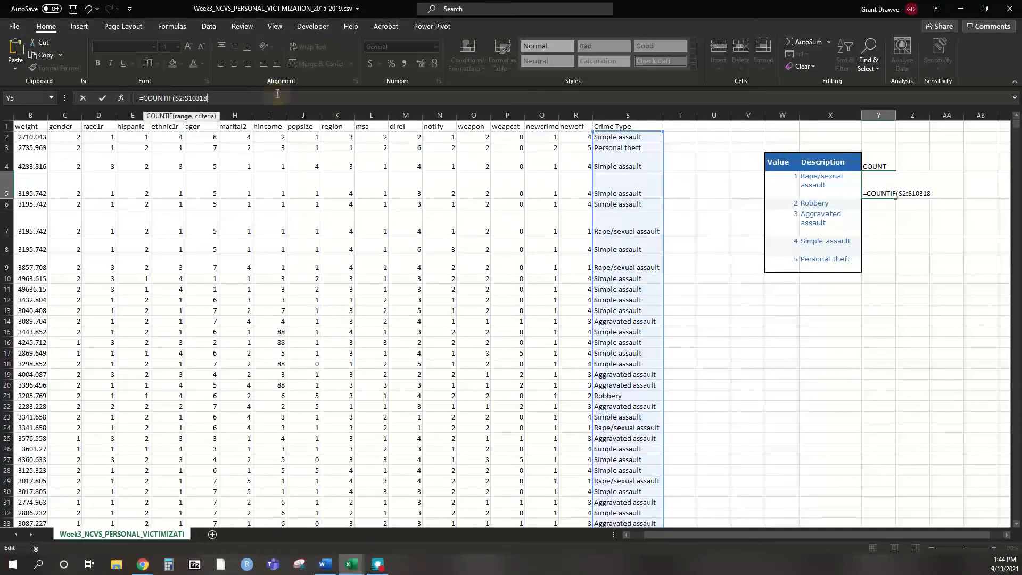
pyautogui.write(',')
pyautogui.write('Rape/sexual assau')
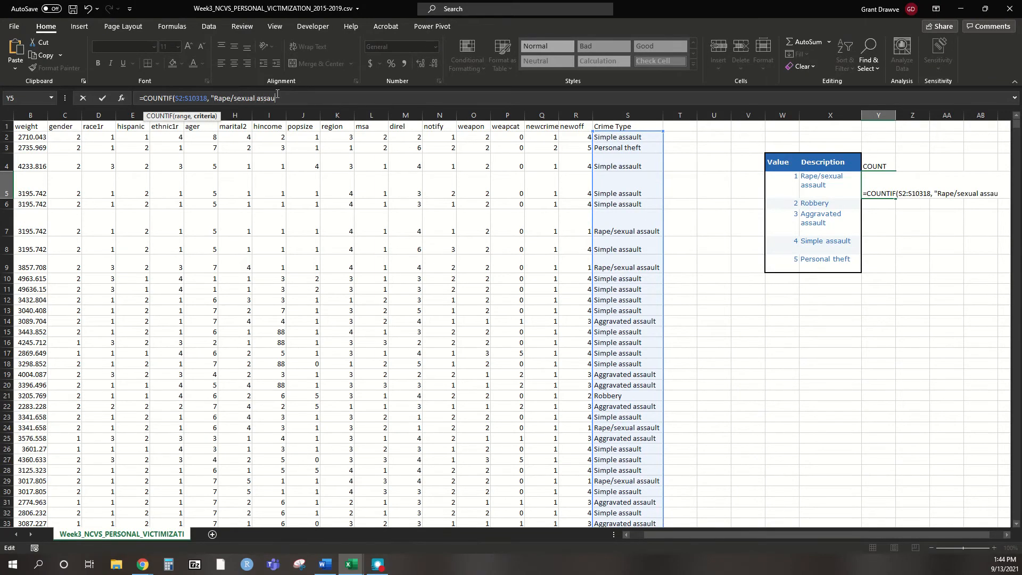
pyautogui.write('lt")')
pyautogui.press('Return')
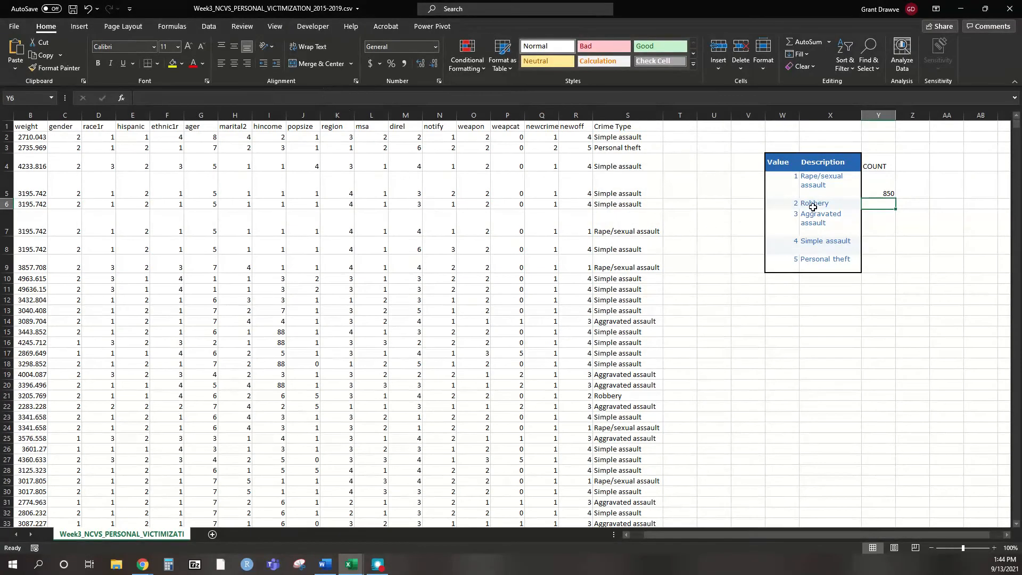
pyautogui.click(885, 189)
pyautogui.moveTo(897, 199); pyautogui.dragTo(890, 269)
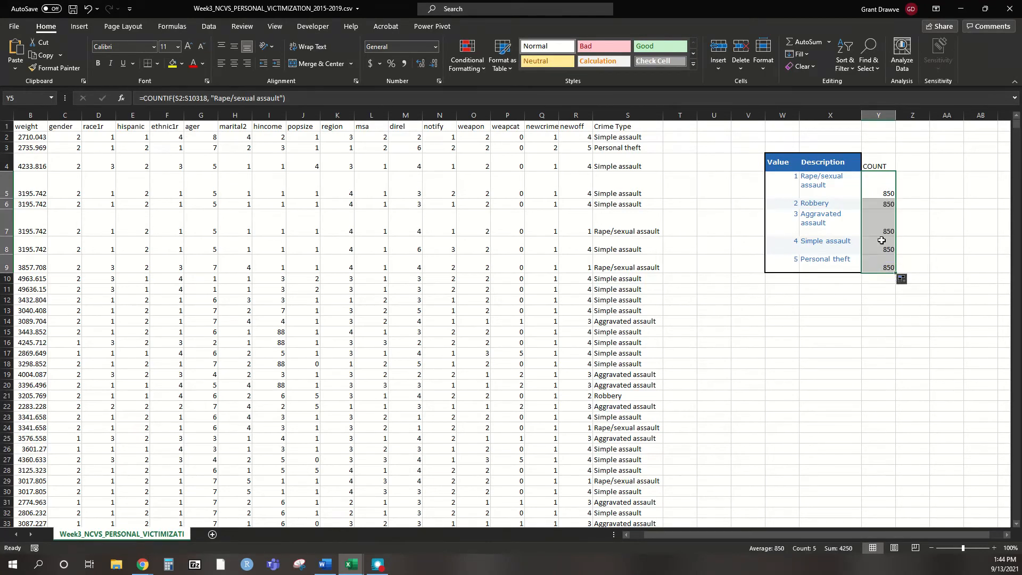
# Change the COUNTIF criterion in Y6 to "Robbery"
pyautogui.click(882, 204)
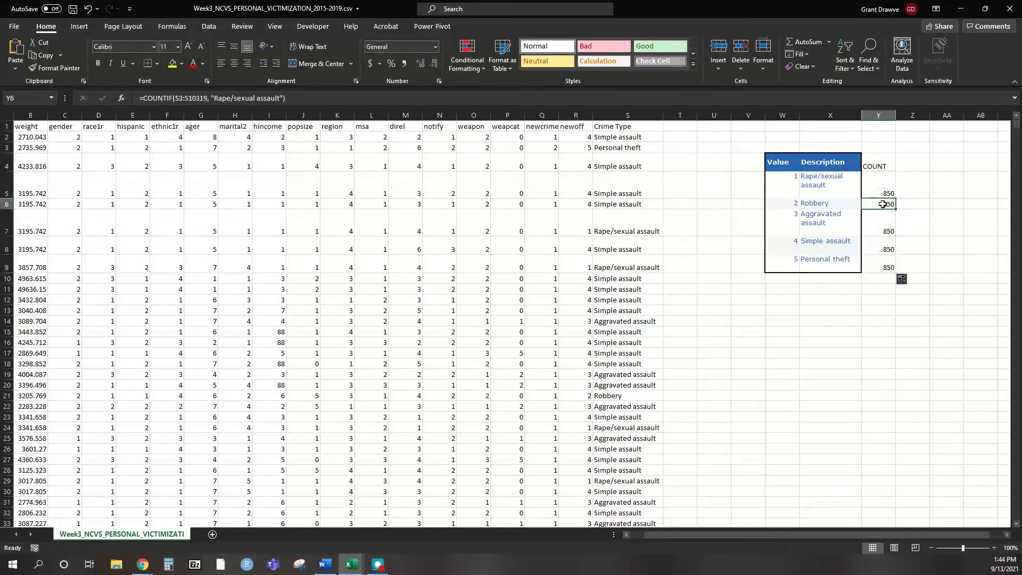
pyautogui.click(282, 98)
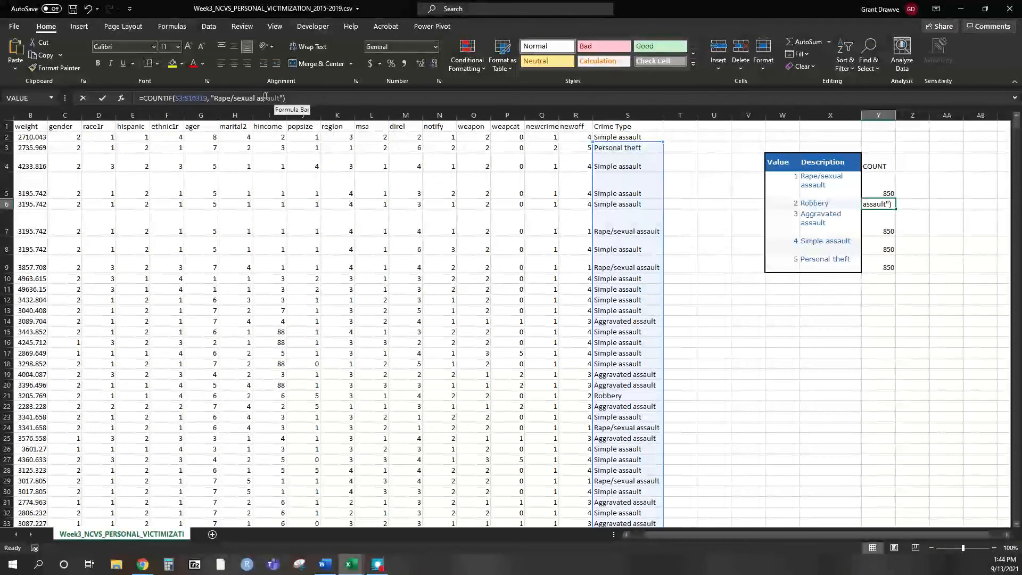
pyautogui.click(226, 98)
pyautogui.press('Delete')
pyautogui.press('Delete')
pyautogui.press('Delete')
pyautogui.press('Delete')
pyautogui.press('Delete')
pyautogui.press('Delete')
pyautogui.press('Delete')
pyautogui.press('Delete')
pyautogui.press('Delete')
pyautogui.press('Delete')
pyautogui.press('Delete')
pyautogui.press('Delete')
pyautogui.press('Delete')
pyautogui.press('Delete')
pyautogui.press('Delete')
pyautogui.press('Delete')
pyautogui.press('Delete')
pyautogui.press('BackSpace')
pyautogui.write('i')
pyautogui.press('BackSpace')
pyautogui.write('obbery')
pyautogui.press('Return')
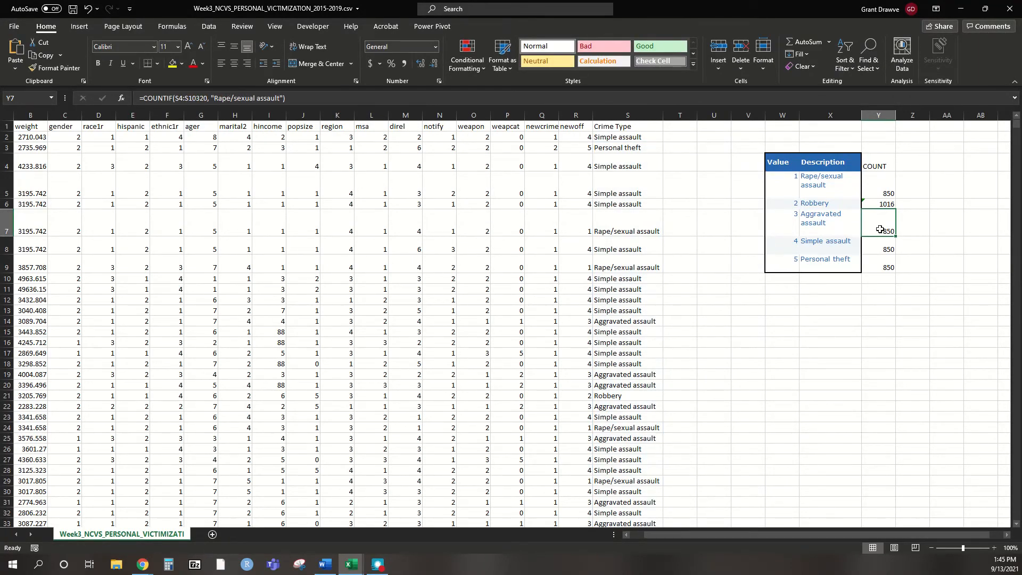
# Change the COUNTIF criterion in Y7 to "Aggravated assault"
pyautogui.click(280, 98)
pyautogui.click(215, 98)
pyautogui.write('Aggrac')
pyautogui.press('BackSpace')
pyautogui.write('vated assault')
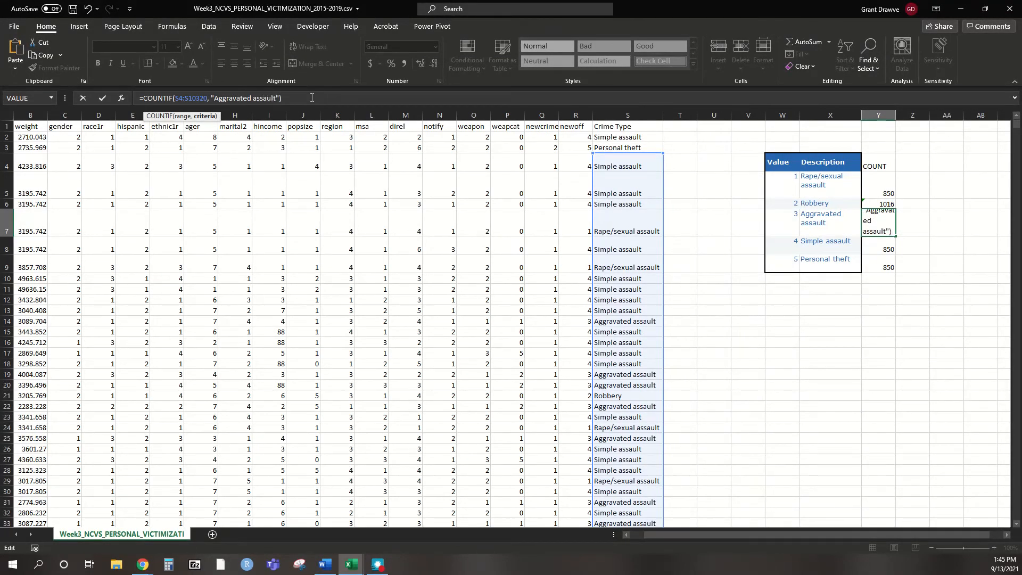
pyautogui.press('Return')
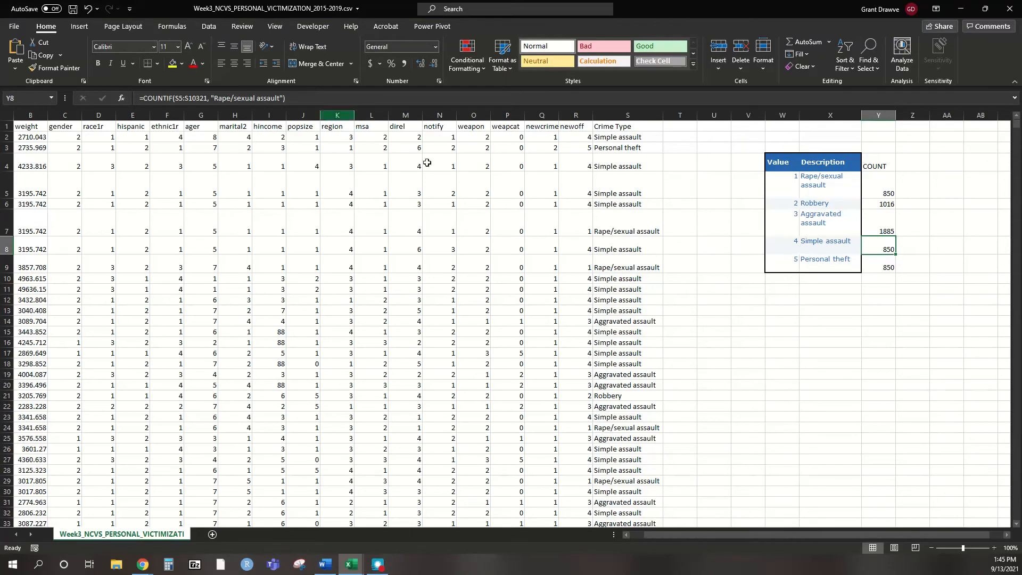
# Change the COUNTIF criterion in Y8 to "simple assault", correcting the misspelled first word
pyautogui.click(883, 249)
pyautogui.click(251, 97)
pyautogui.click(217, 100)
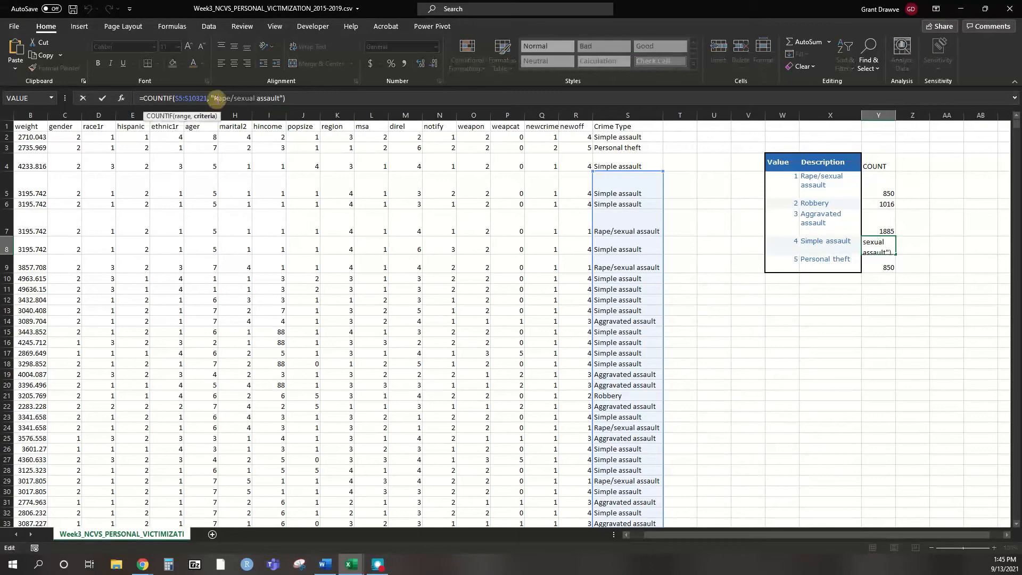
pyautogui.doubleClick(218, 99)
pyautogui.write('simplea')
pyautogui.press('Return')
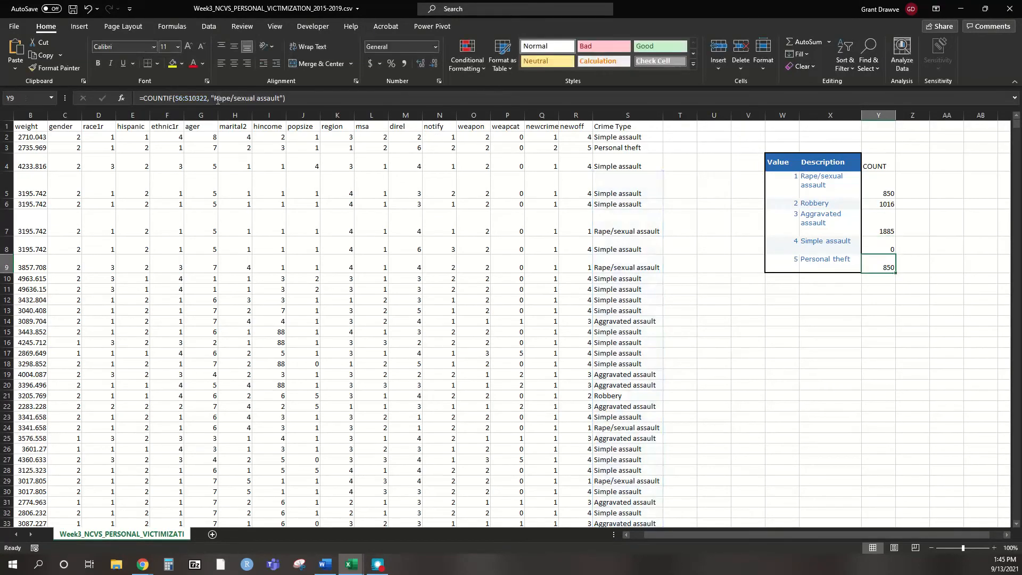
pyautogui.press('Up')
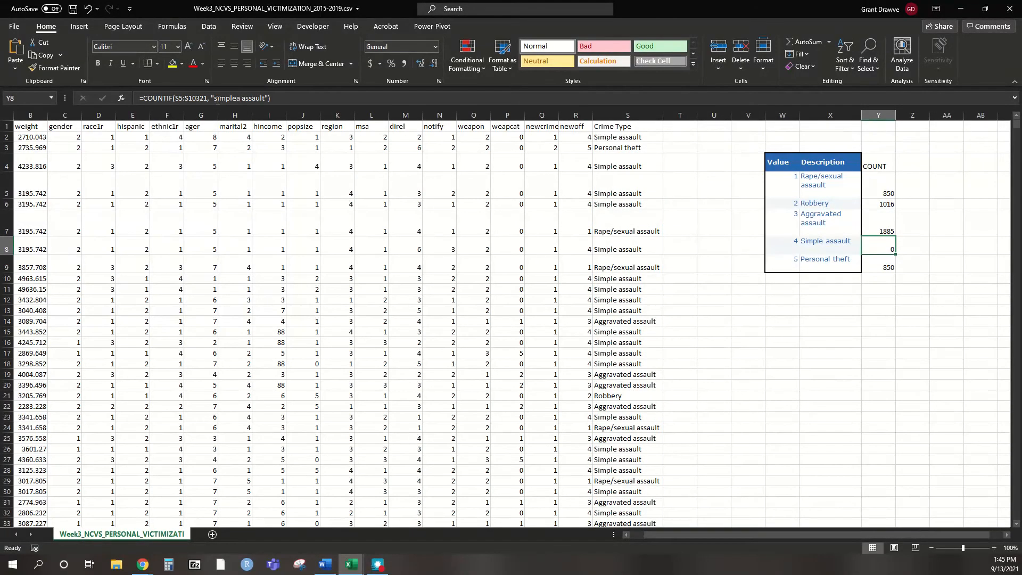
pyautogui.click(240, 99)
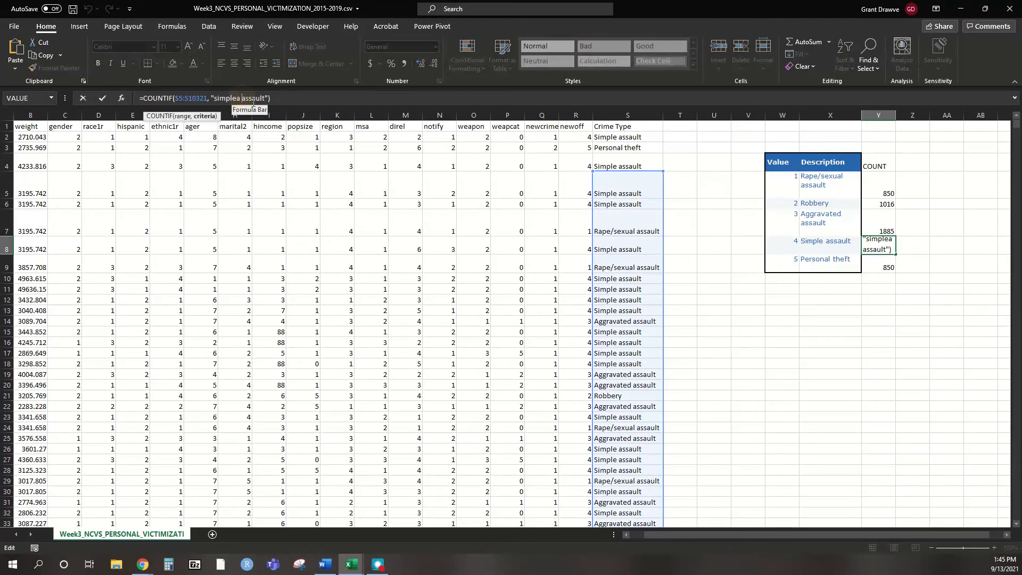
pyautogui.press('BackSpace')
pyautogui.press('Return')
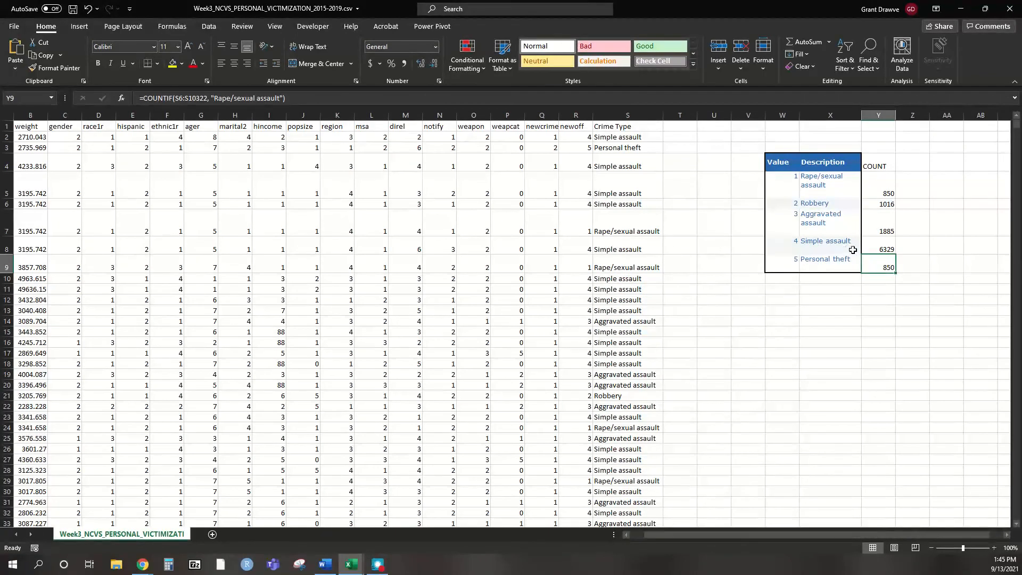
# Change the COUNTIF criterion in Y9 to "Personal theft"
pyautogui.click(881, 245)
pyautogui.click(884, 267)
pyautogui.click(279, 98)
pyautogui.click(220, 98)
pyautogui.press('Delete')
pyautogui.press('Delete')
pyautogui.press('Delete')
pyautogui.press('Delete')
pyautogui.press('Delete')
pyautogui.press('Delete')
pyautogui.press('Delete')
pyautogui.press('Delete')
pyautogui.press('Delete')
pyautogui.press('Delete')
pyautogui.press('Delete')
pyautogui.press('Delete')
pyautogui.press('Delete')
pyautogui.press('Delete')
pyautogui.press('Delete')
pyautogui.press('Delete')
pyautogui.press('Delete')
pyautogui.press('BackSpace')
pyautogui.press('BackSpace')
pyautogui.write('Personal theft')
pyautogui.press('Return')
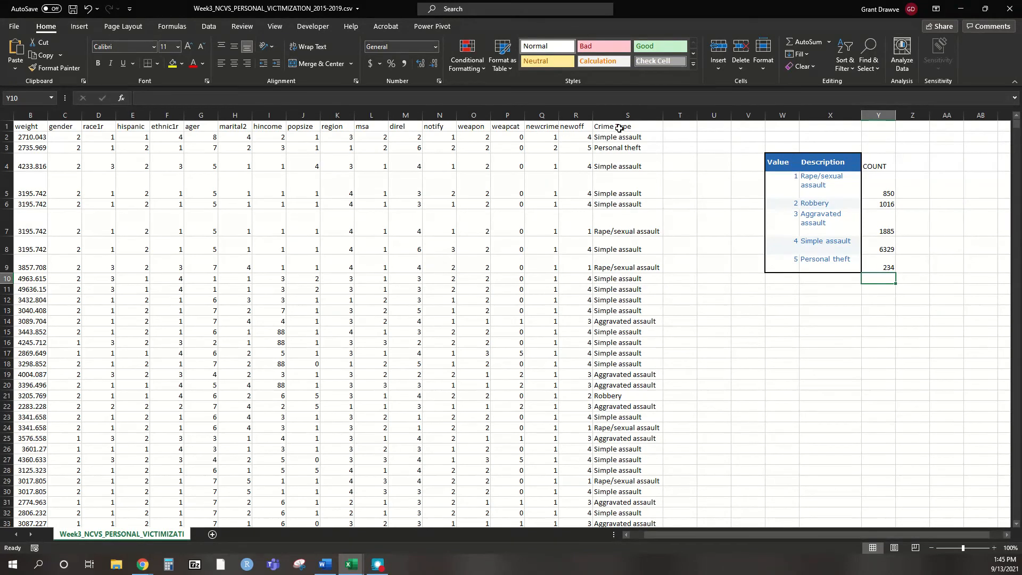
pyautogui.moveTo(879, 186); pyautogui.dragTo(861, 266)
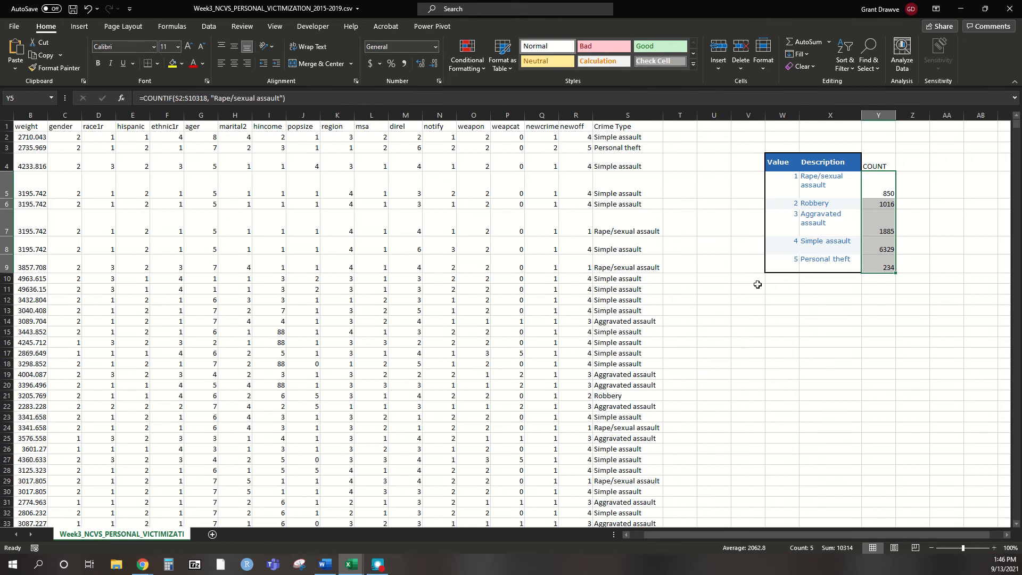
pyautogui.hotkey('ctrl', 'v')
pyautogui.press('Escape')
pyautogui.click(577, 139)
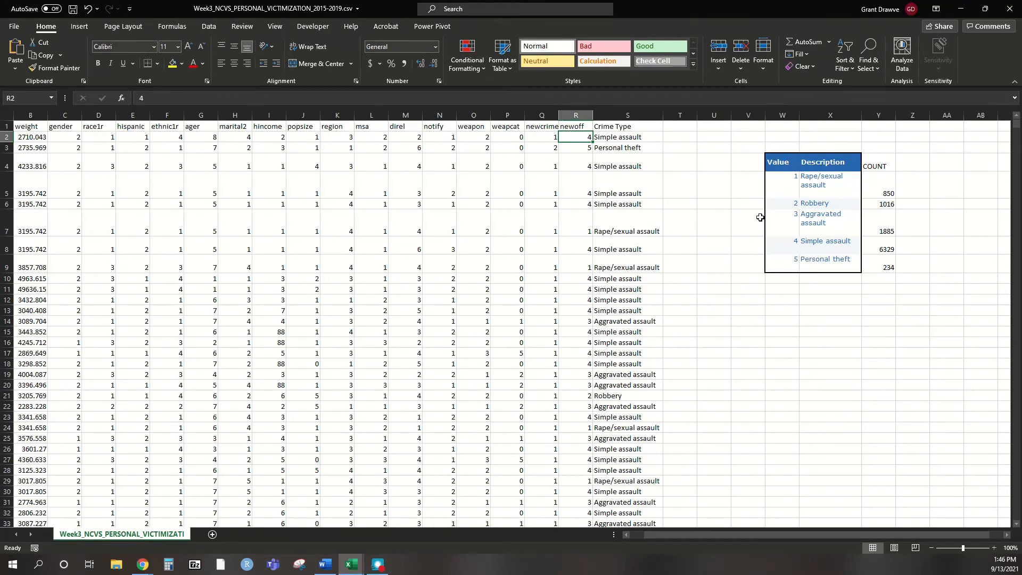
pyautogui.click(863, 192)
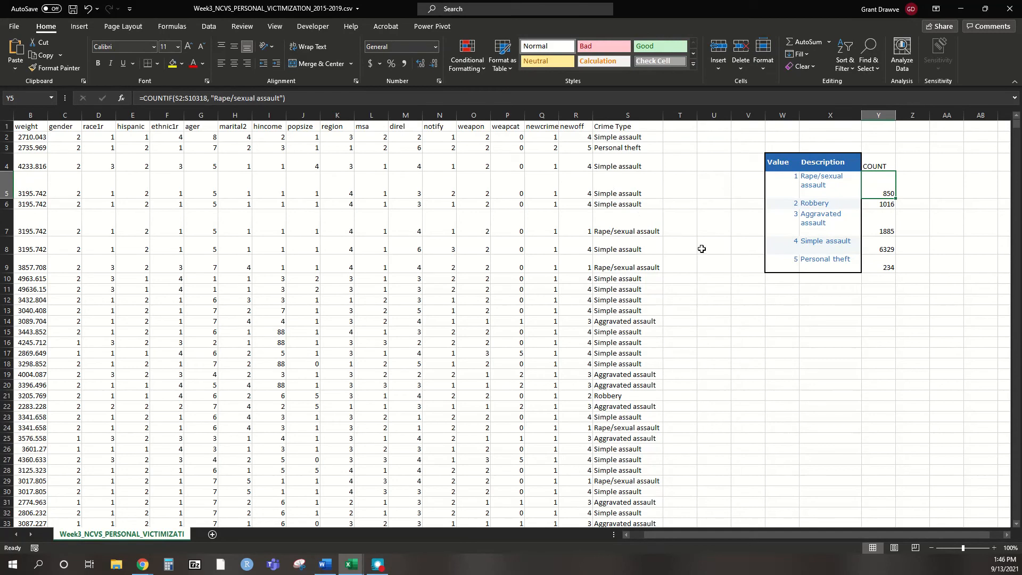
pyautogui.click(777, 161)
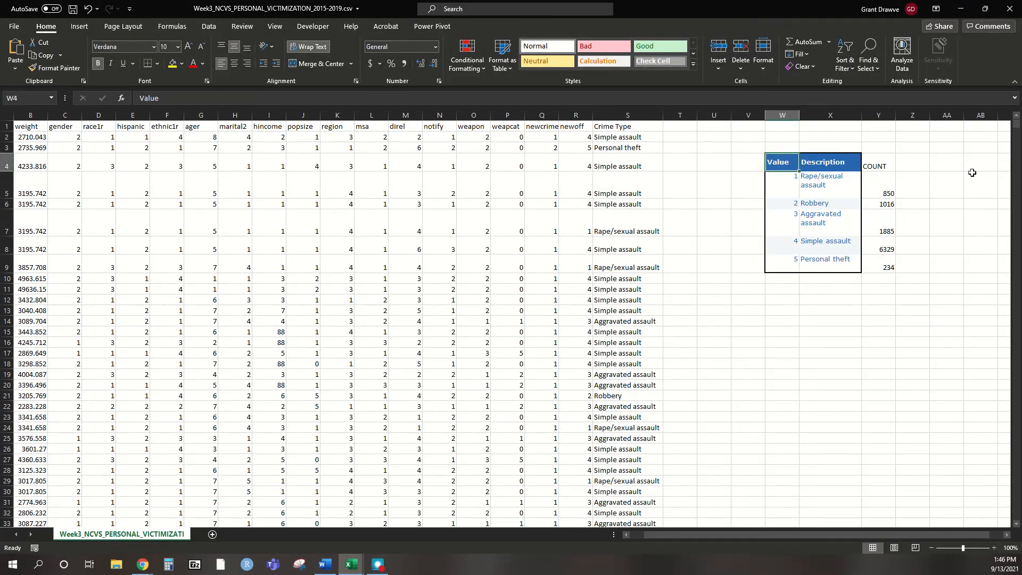